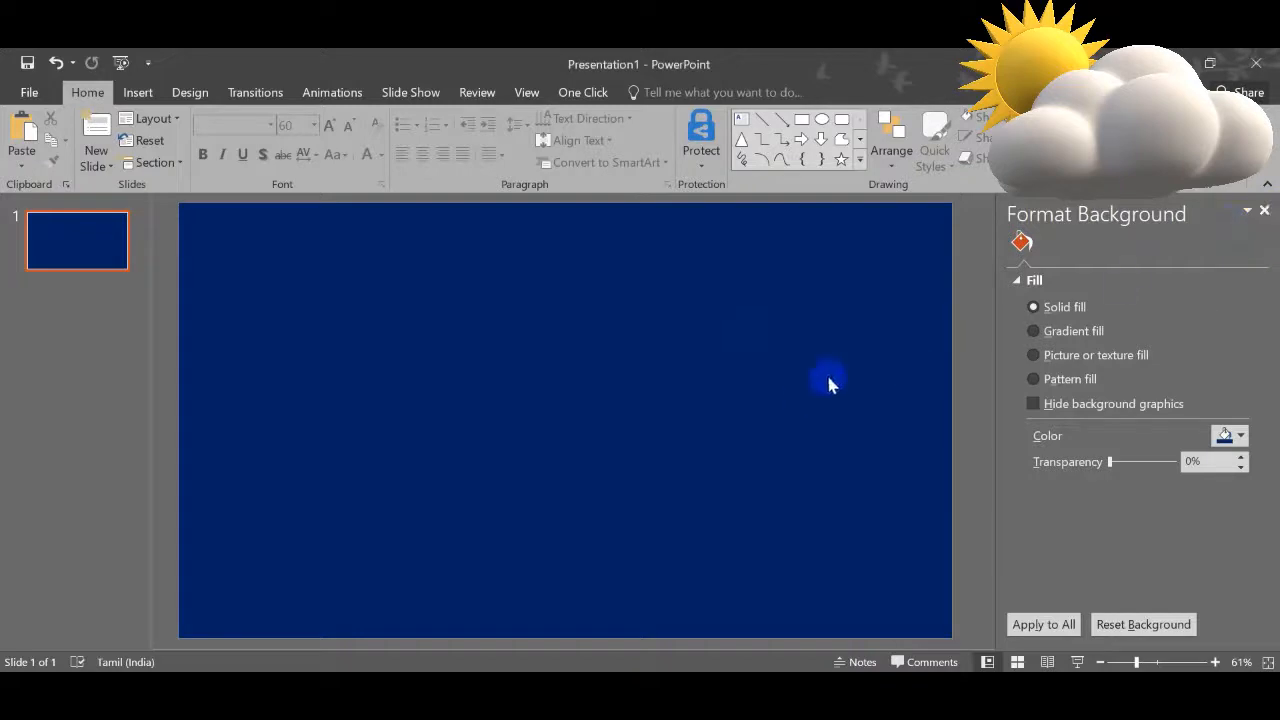
Step: Insert a text box in the upper middle of the slide and enter "Happy Birthday"
click(1264, 212)
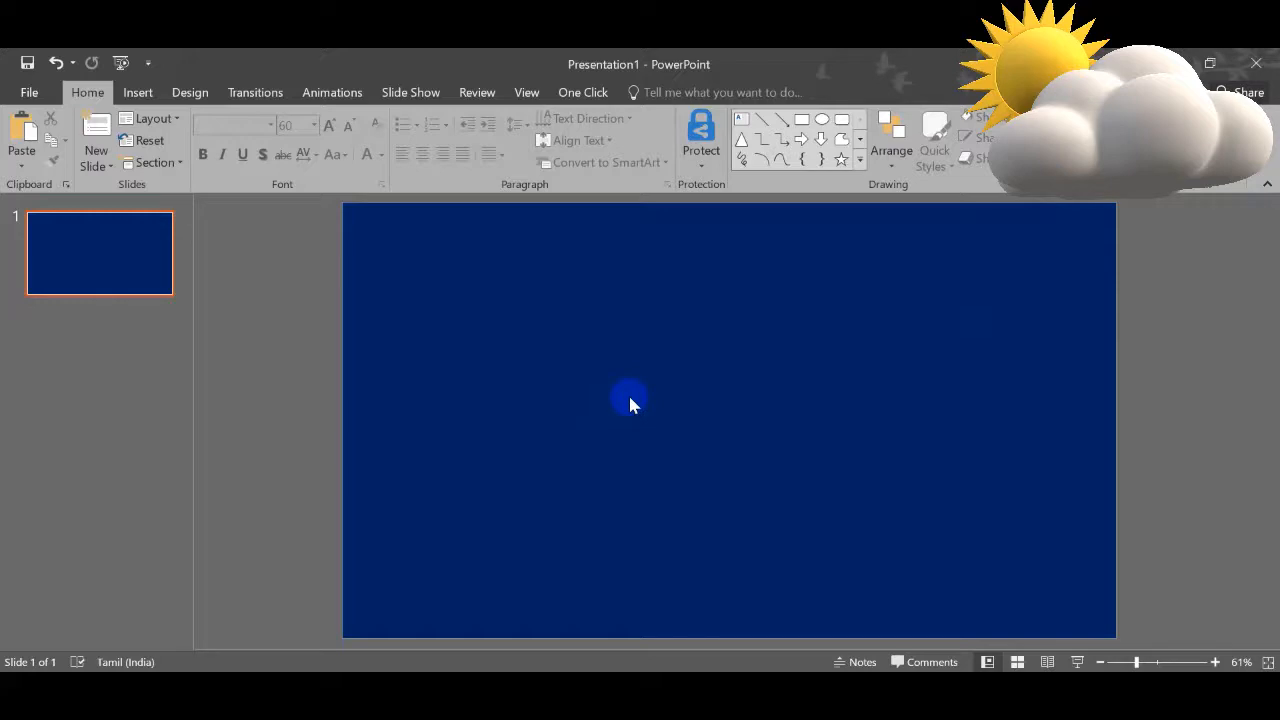
click(138, 92)
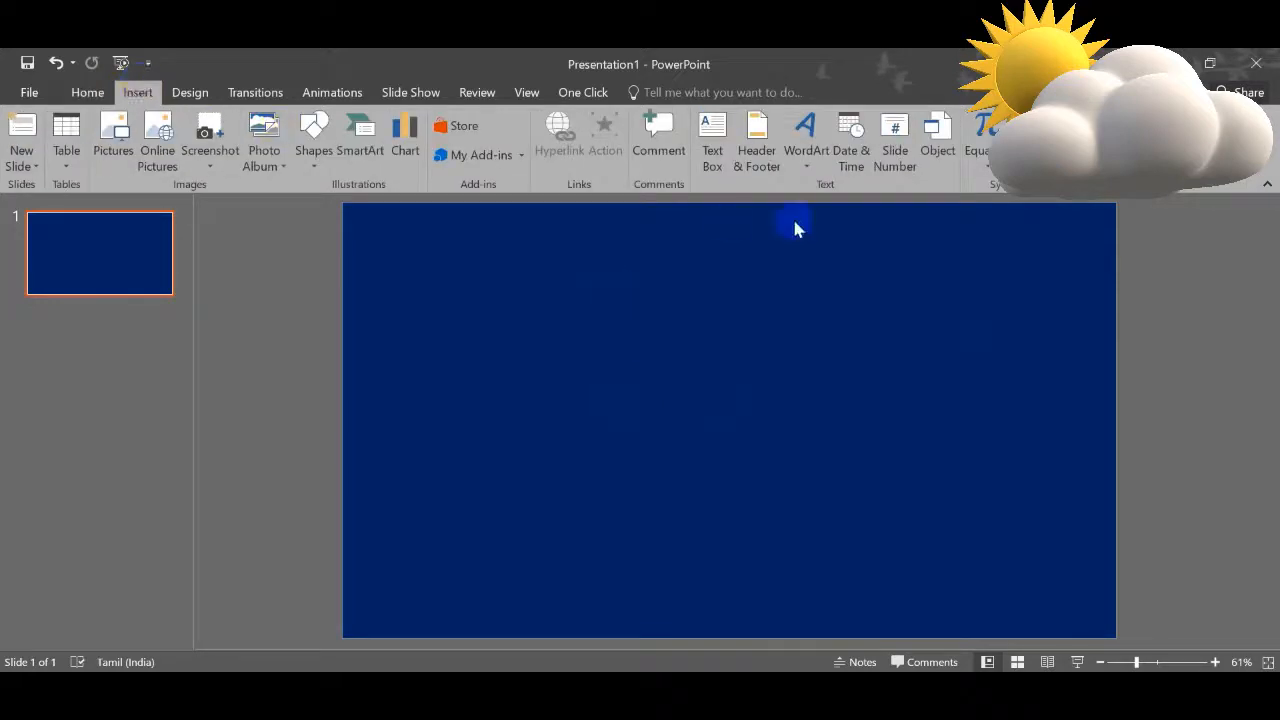
click(718, 152)
click(657, 347)
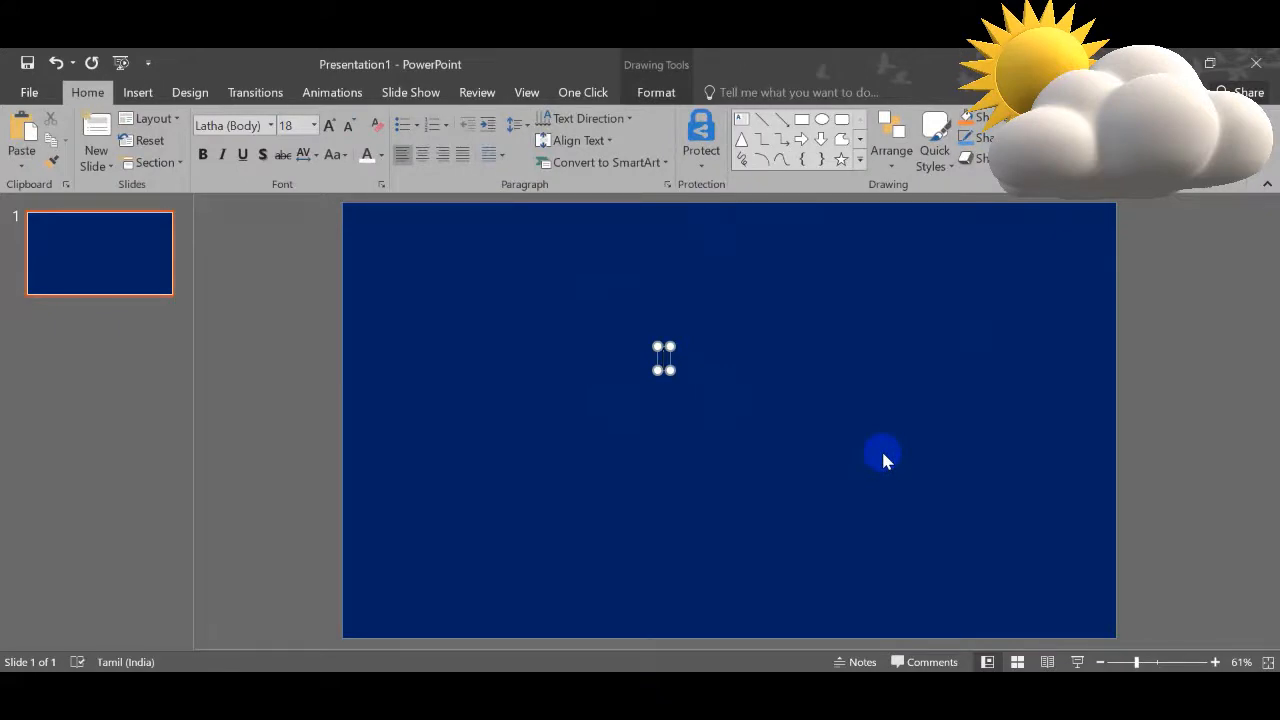
text(Temperat)
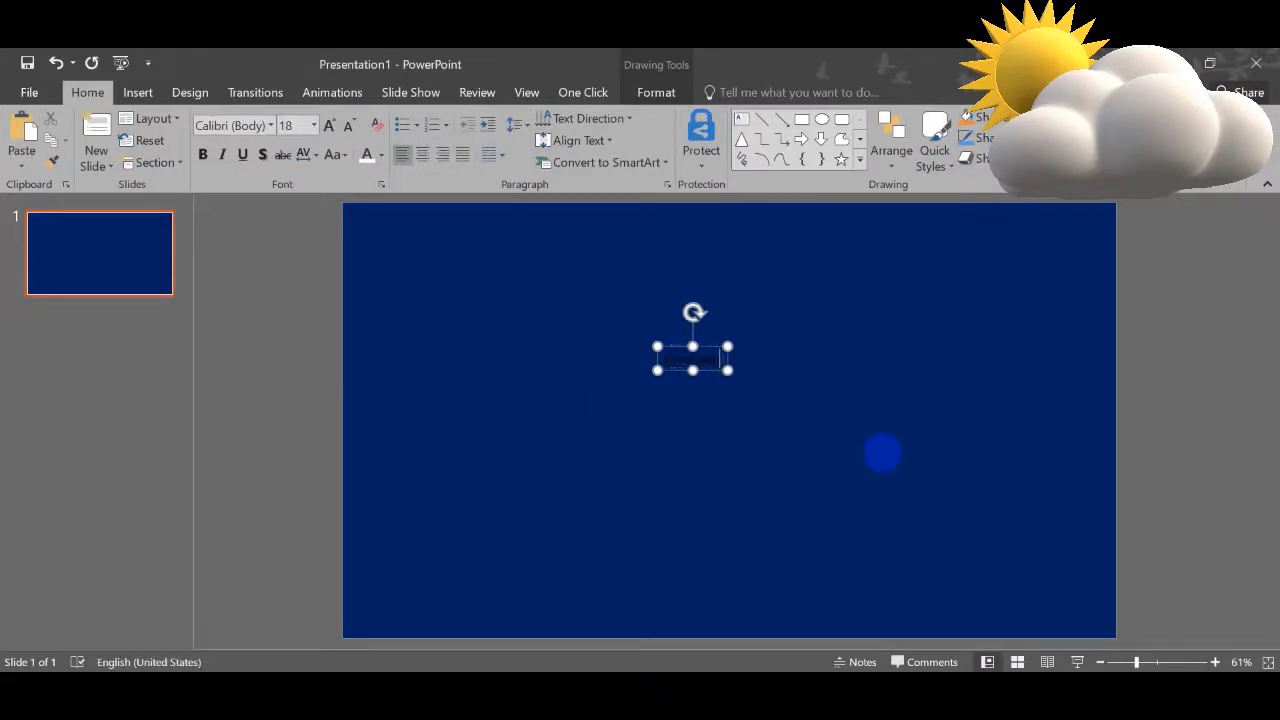
text(ure)
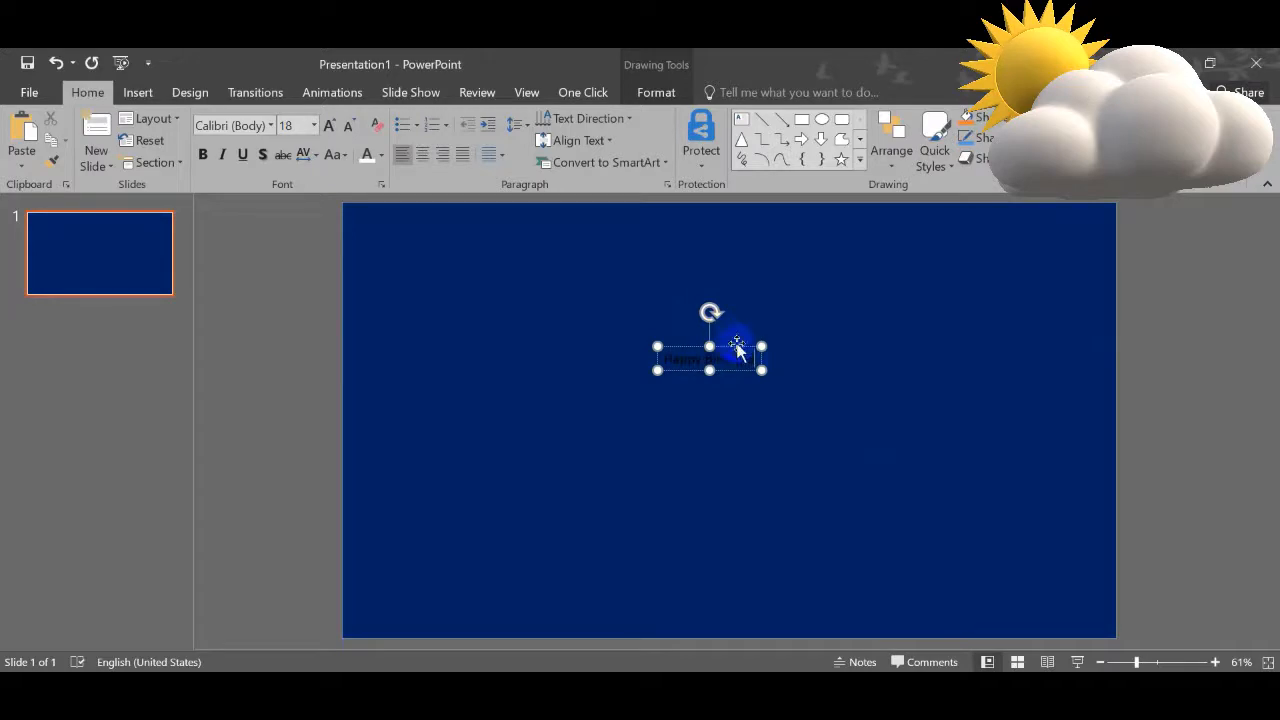
Step: Enlarge the Happy Birthday text to 44 pt, shift it slightly left and colour it white
click(328, 125)
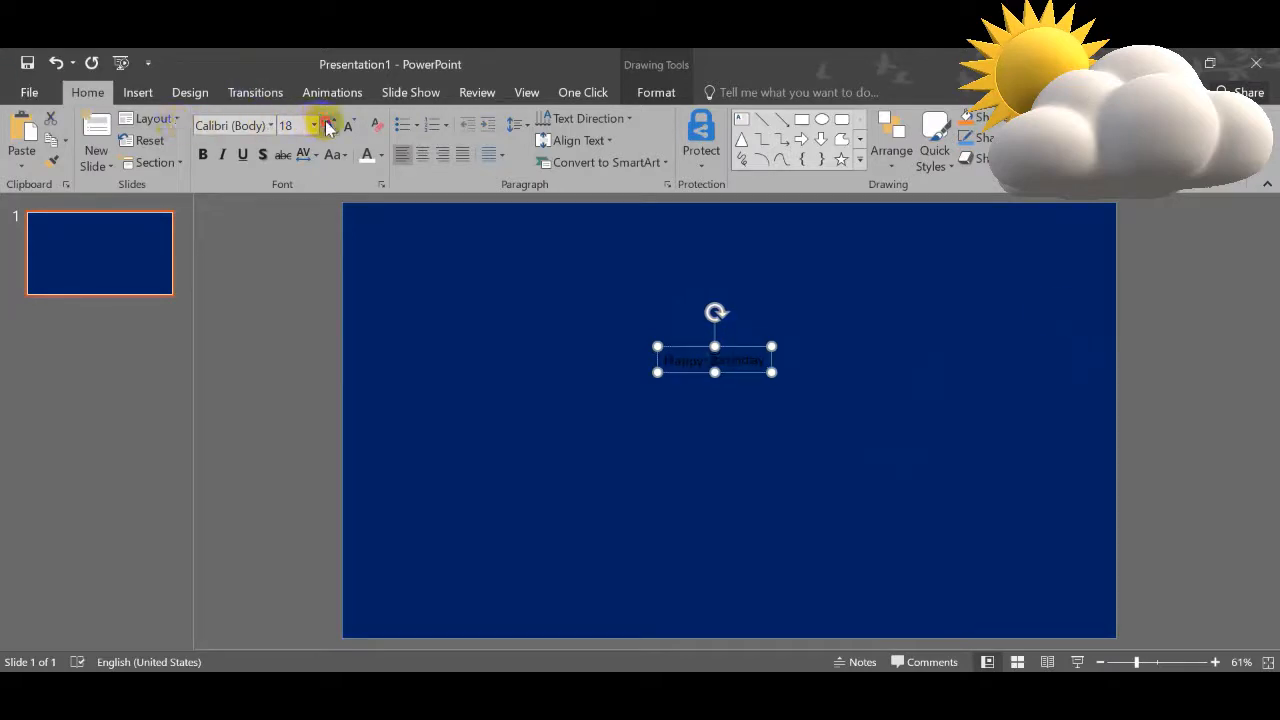
click(328, 126)
click(328, 126)
click(328, 126)
click(328, 126)
click(328, 126)
click(328, 126)
drag(802, 395, 744, 397)
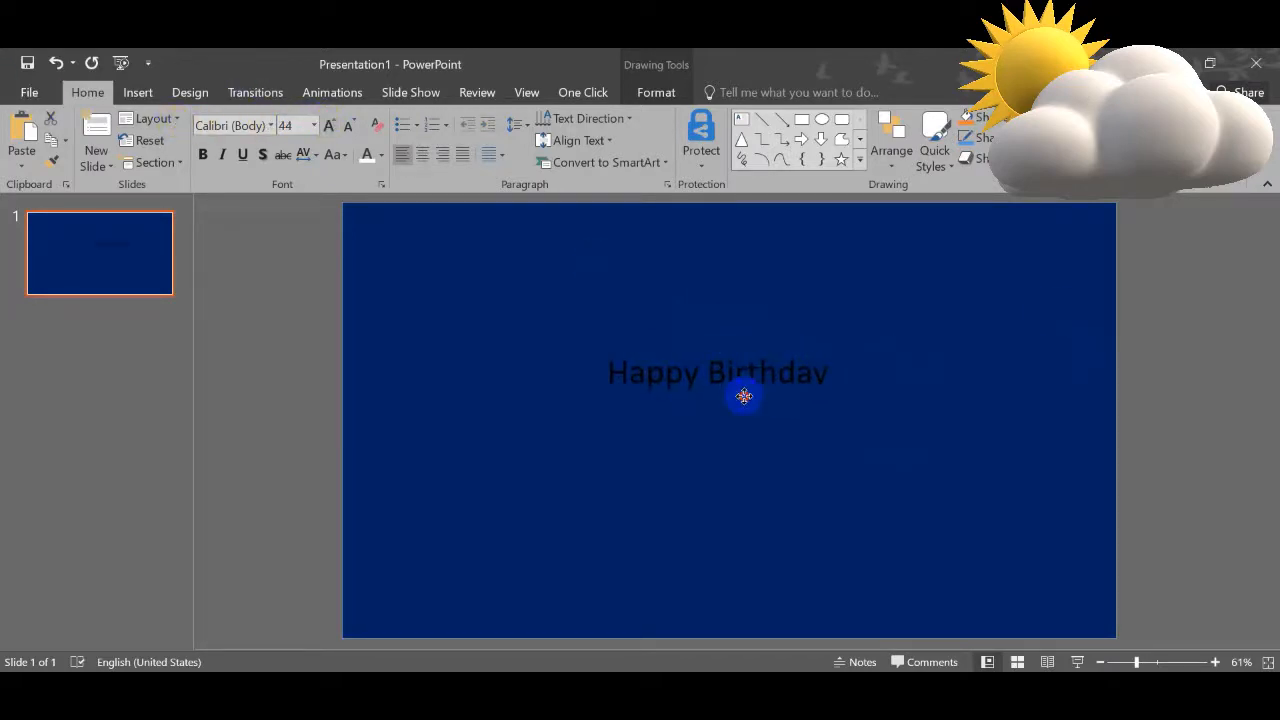
click(367, 155)
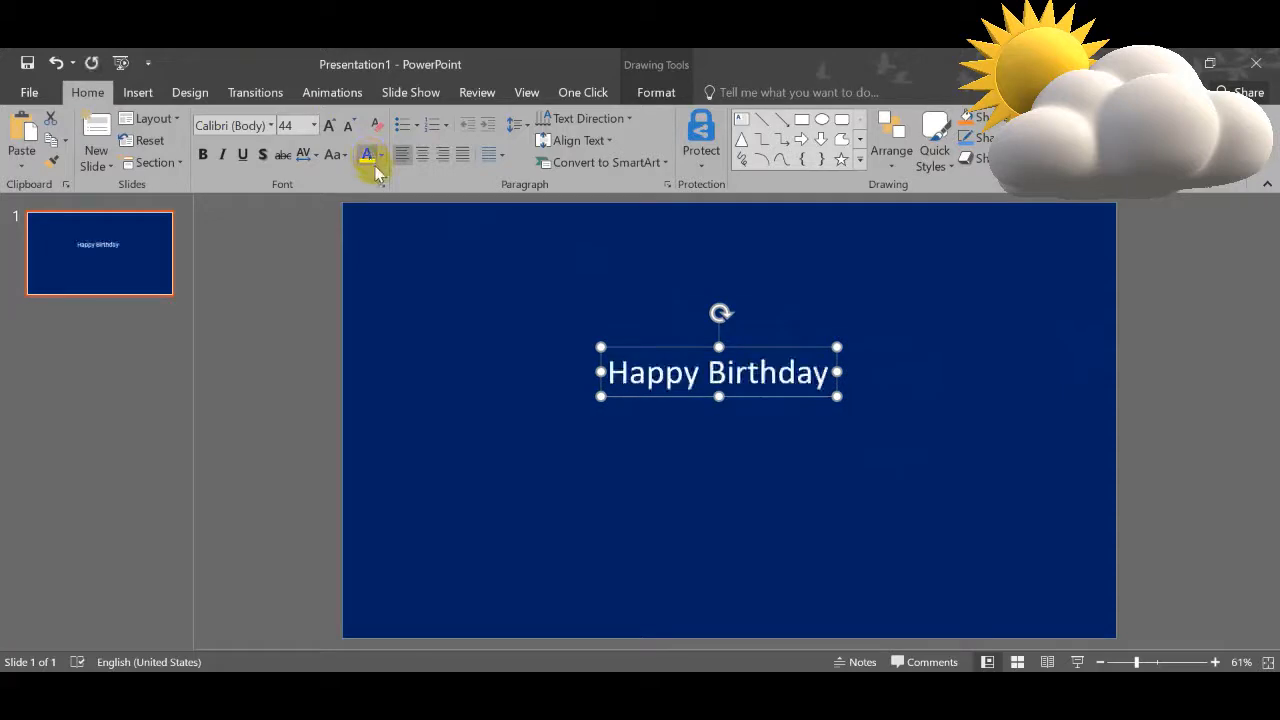
Step: Set the Happy Birthday text to the Arial Rounded font at 72 pt and move it up and left
click(271, 125)
click(274, 287)
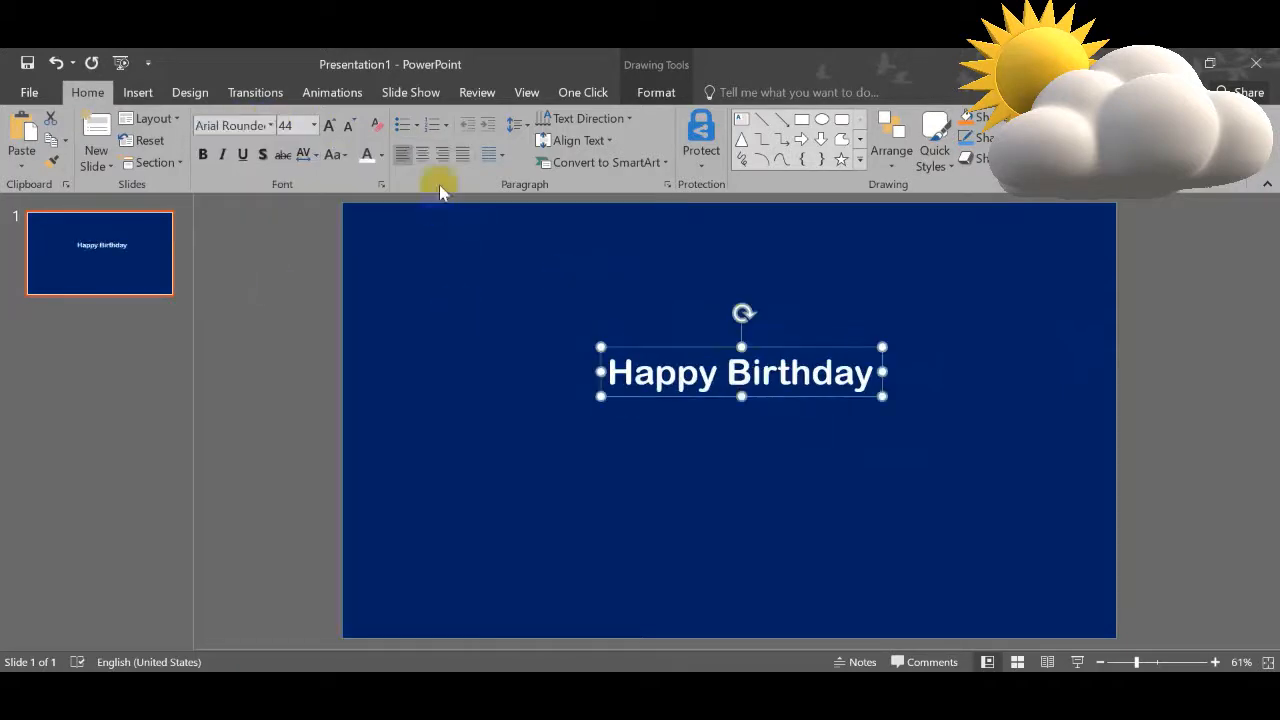
click(328, 126)
click(328, 126)
click(328, 126)
click(328, 126)
click(328, 126)
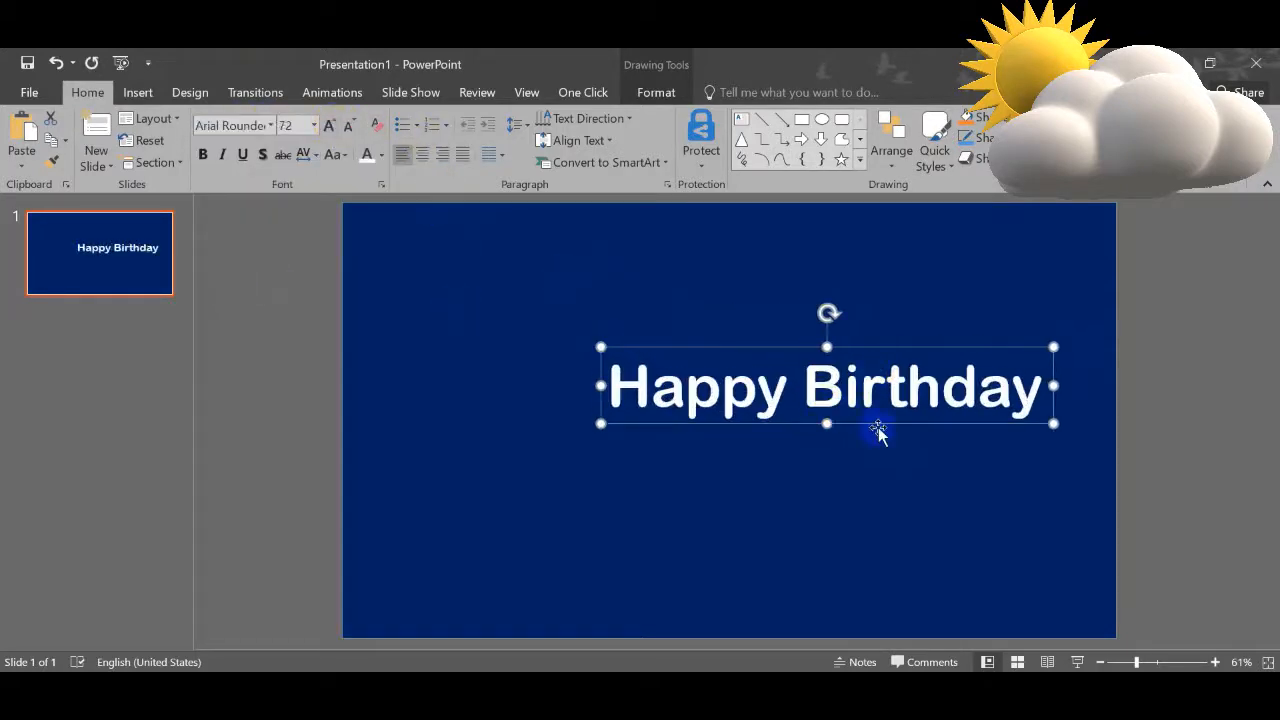
drag(878, 432, 808, 420)
Step: Duplicate the Happy Birthday text below, replace its wording with the recipient's name and centre it under the original
double_click(806, 424)
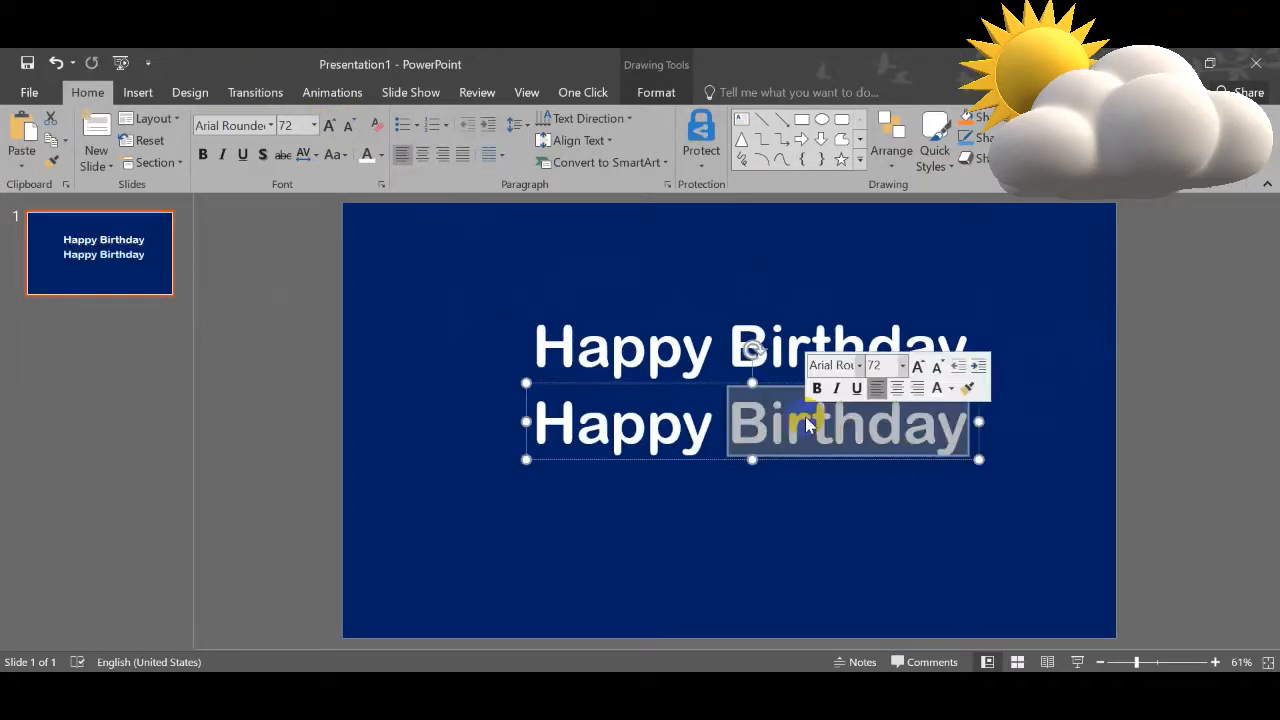
click(806, 424)
text(Pap)
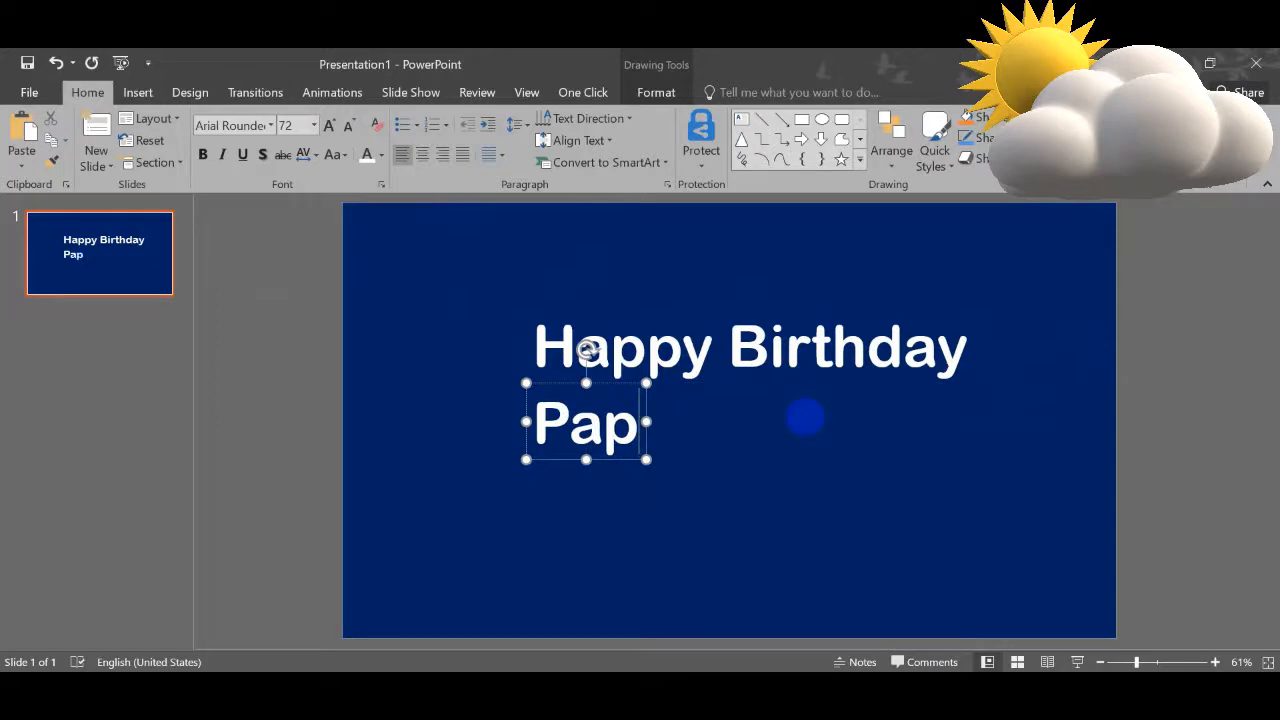
text(u)
drag(648, 465, 776, 468)
Step: Enlarge the Happy Birthday text to 96 pt, centre it across the slide and nudge the name below slightly left
click(710, 340)
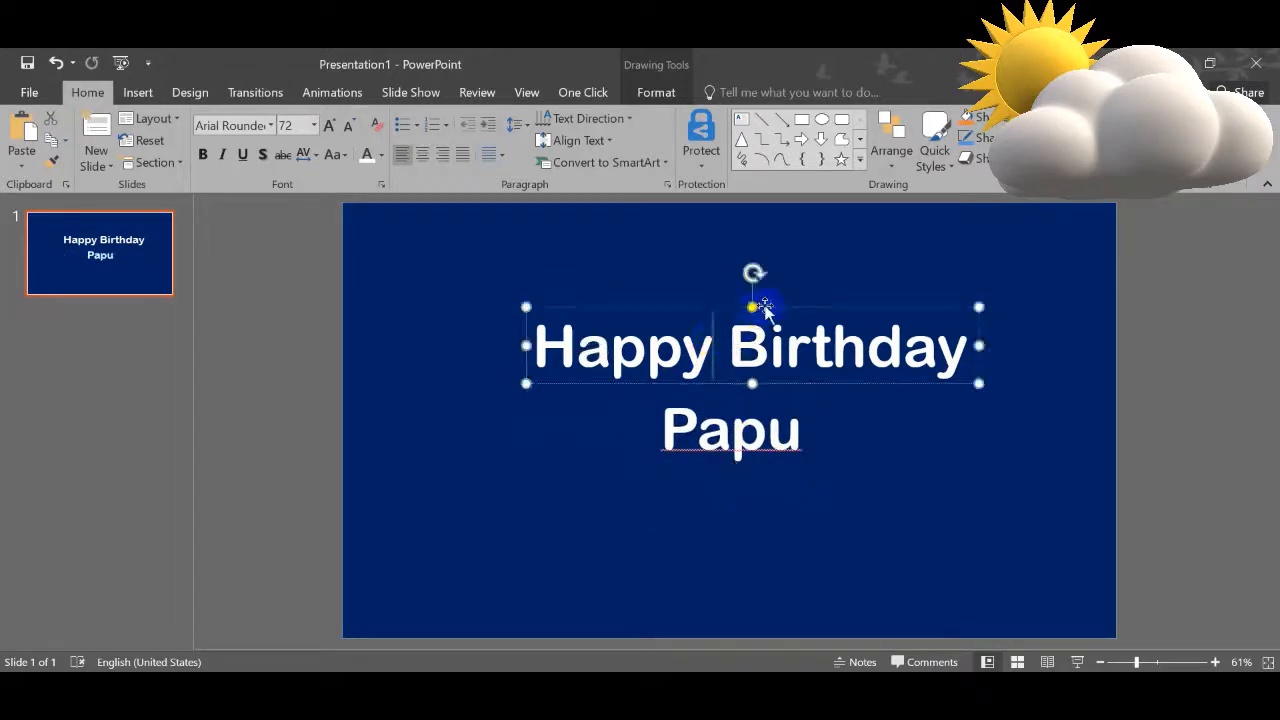
click(329, 125)
click(329, 125)
click(329, 125)
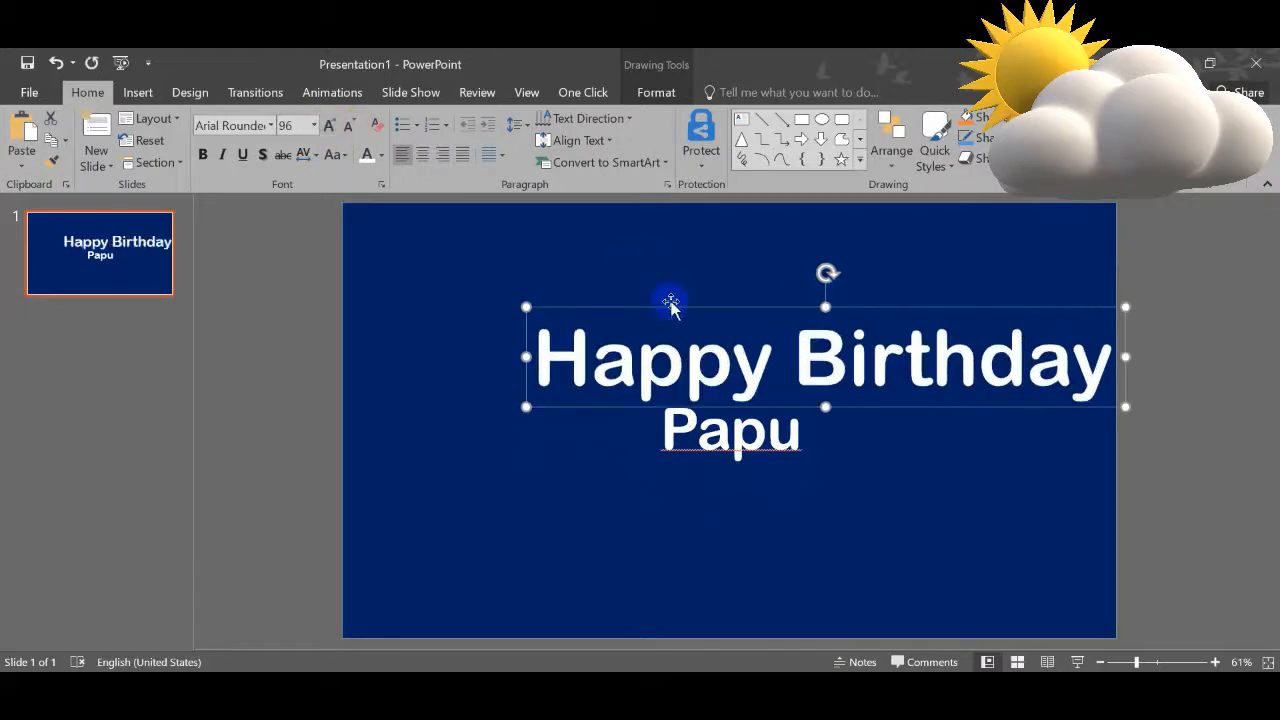
drag(685, 310, 590, 295)
click(770, 466)
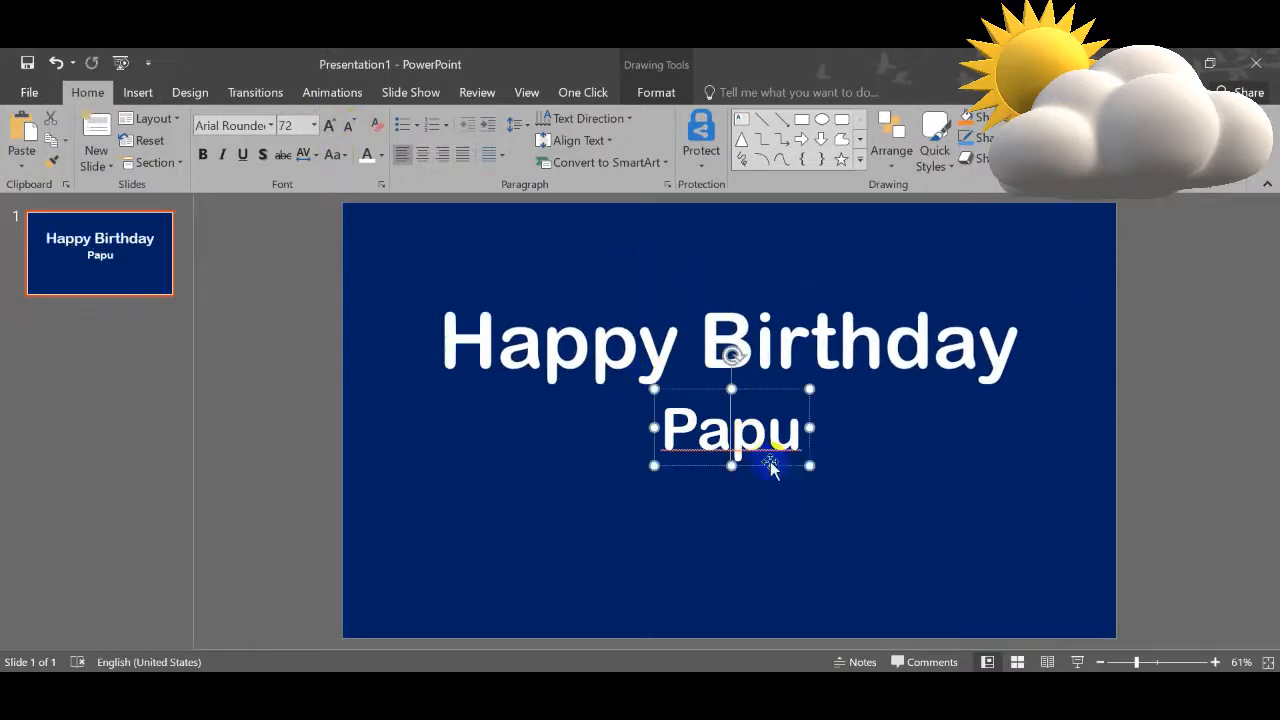
drag(778, 471, 758, 468)
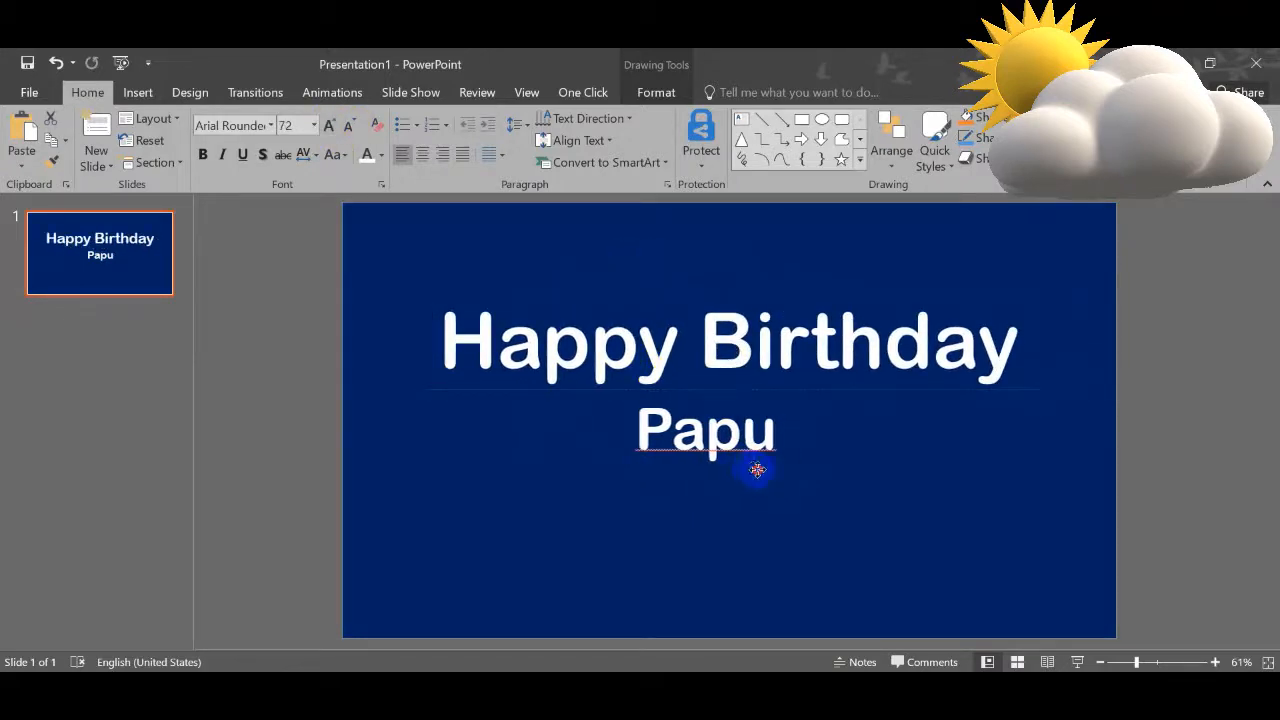
click(686, 552)
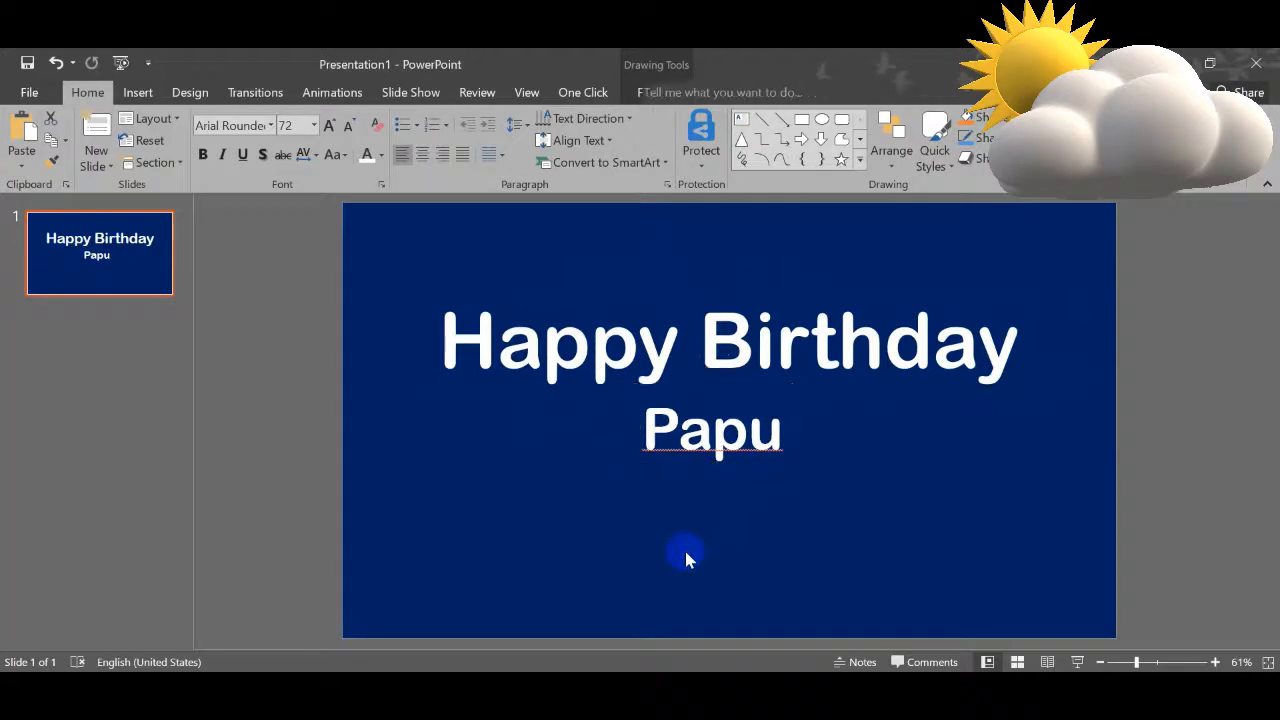
Step: Draw a smiley face shape in the lower-left area of the slide and fill it yellow
click(146, 98)
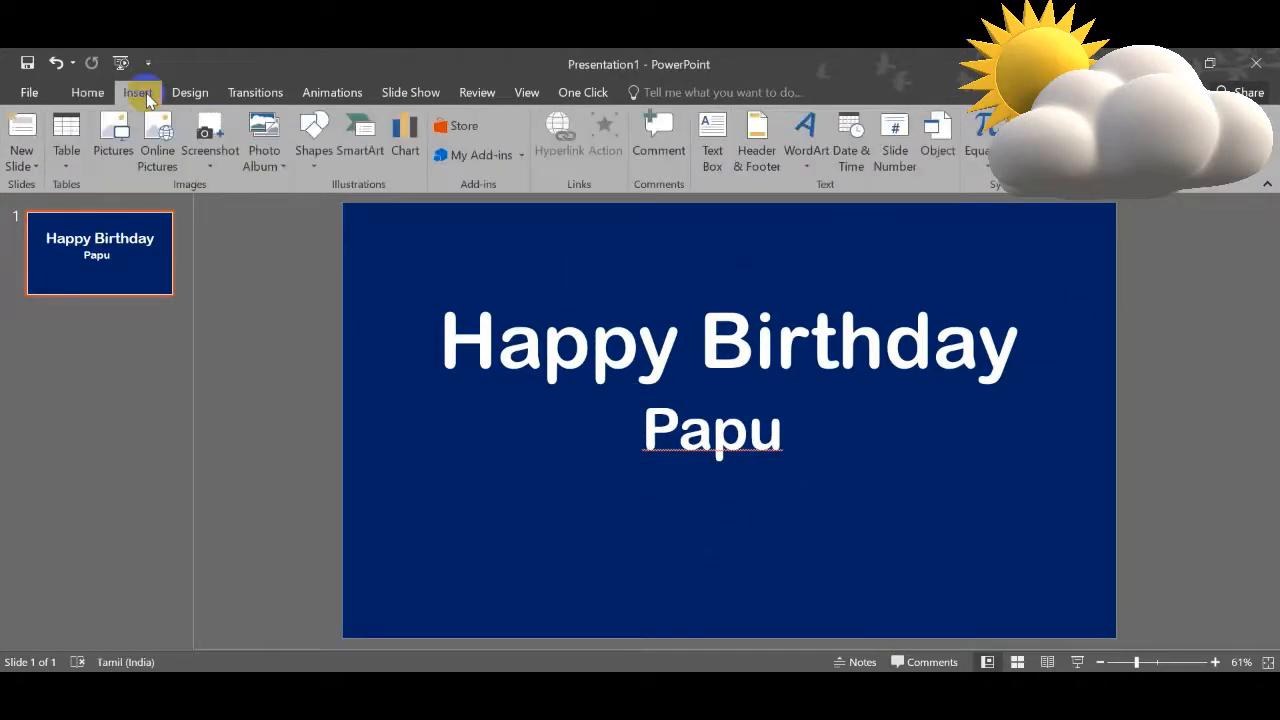
click(314, 160)
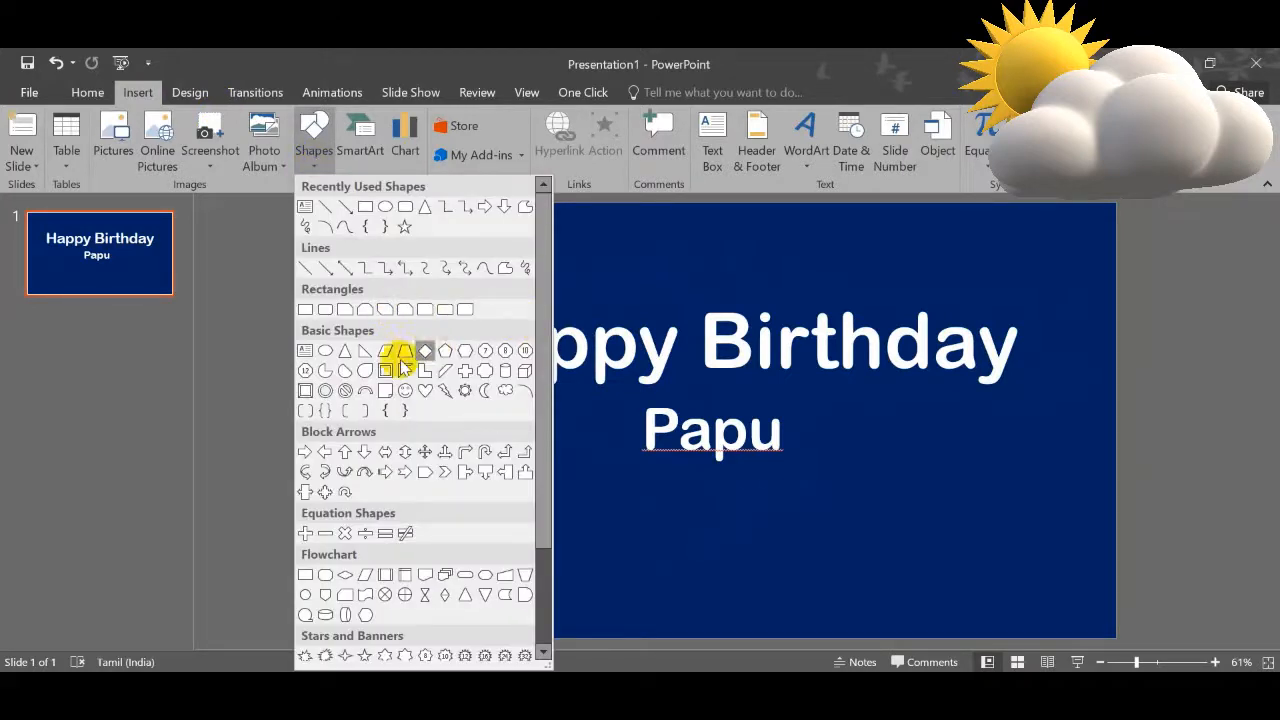
click(406, 388)
drag(418, 440, 563, 586)
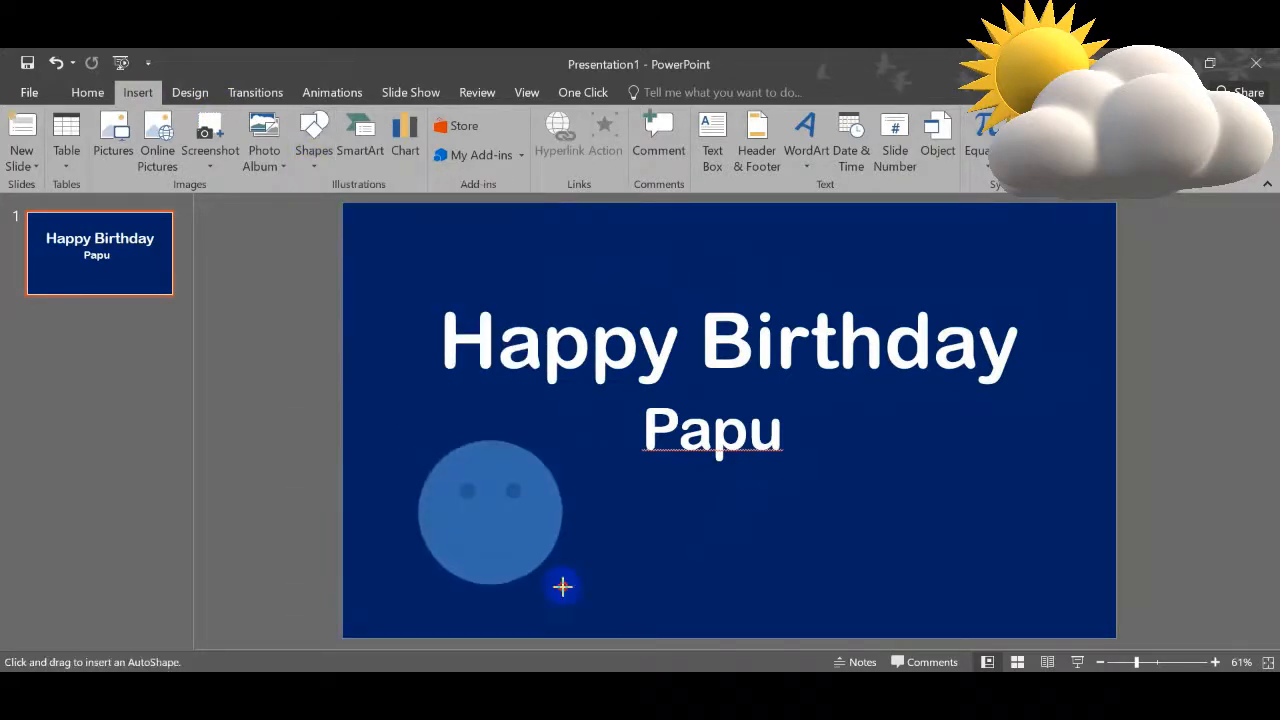
right_click(531, 500)
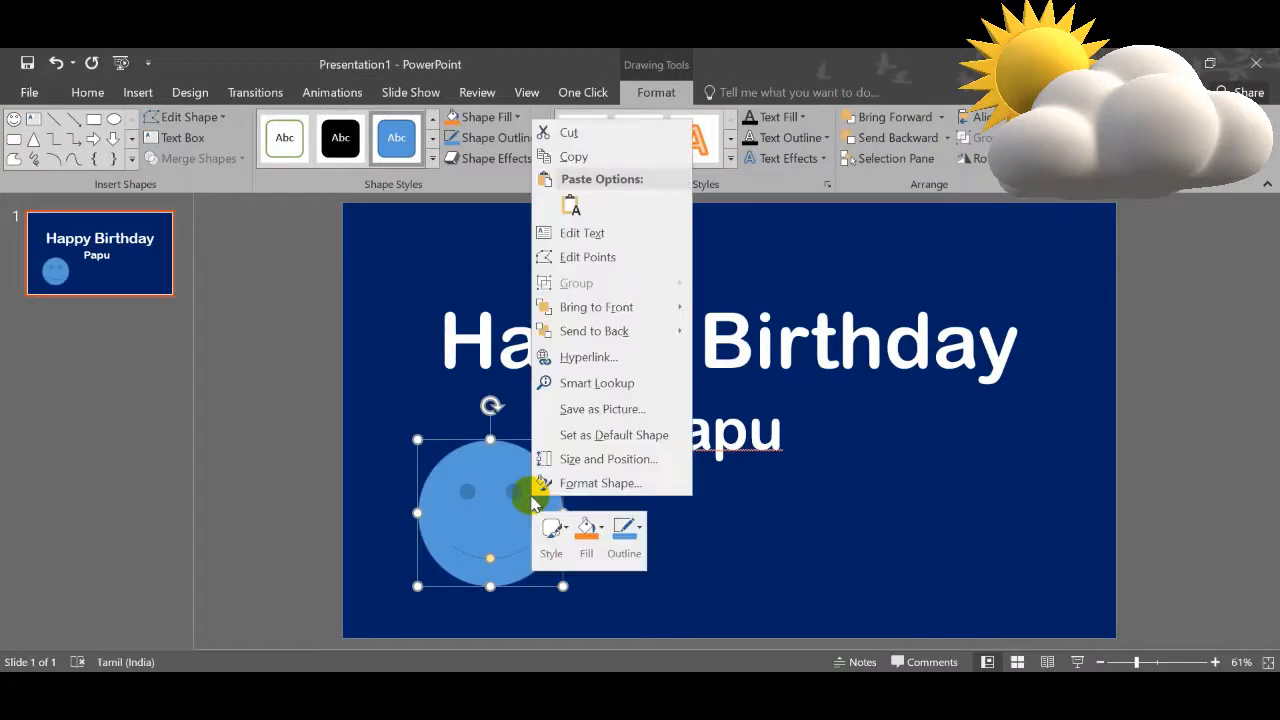
click(586, 530)
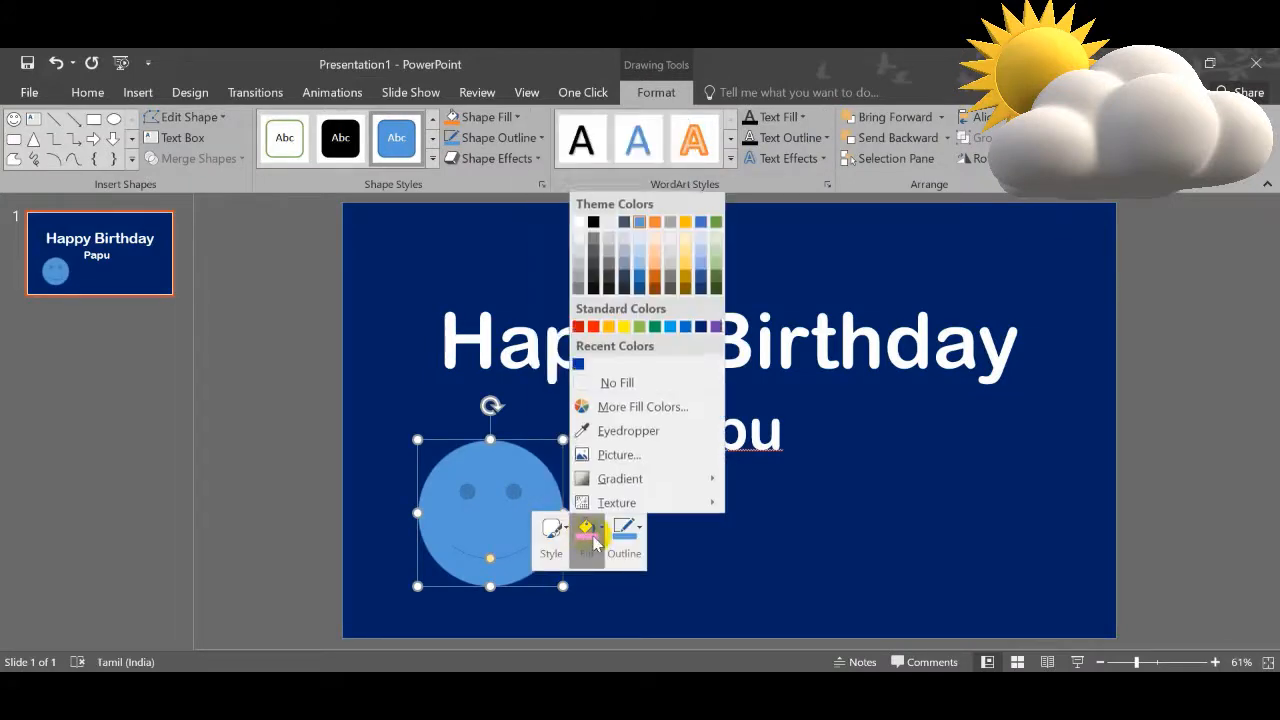
click(624, 325)
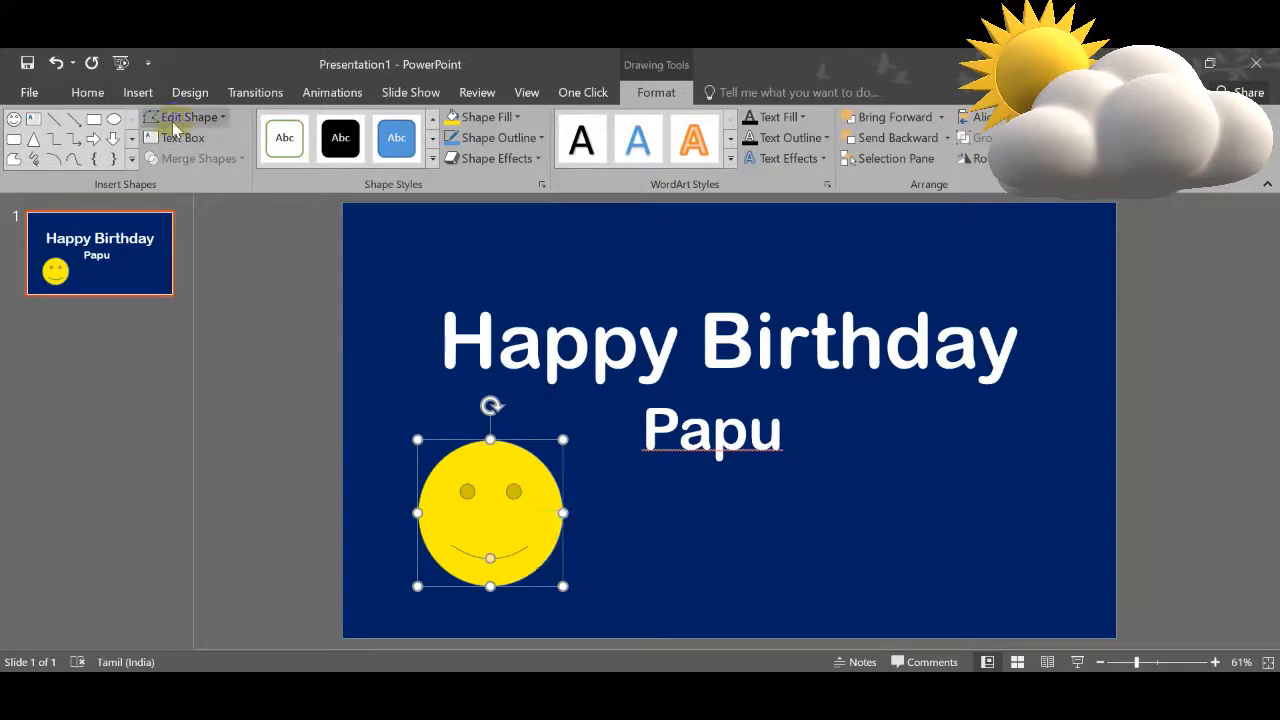
click(594, 487)
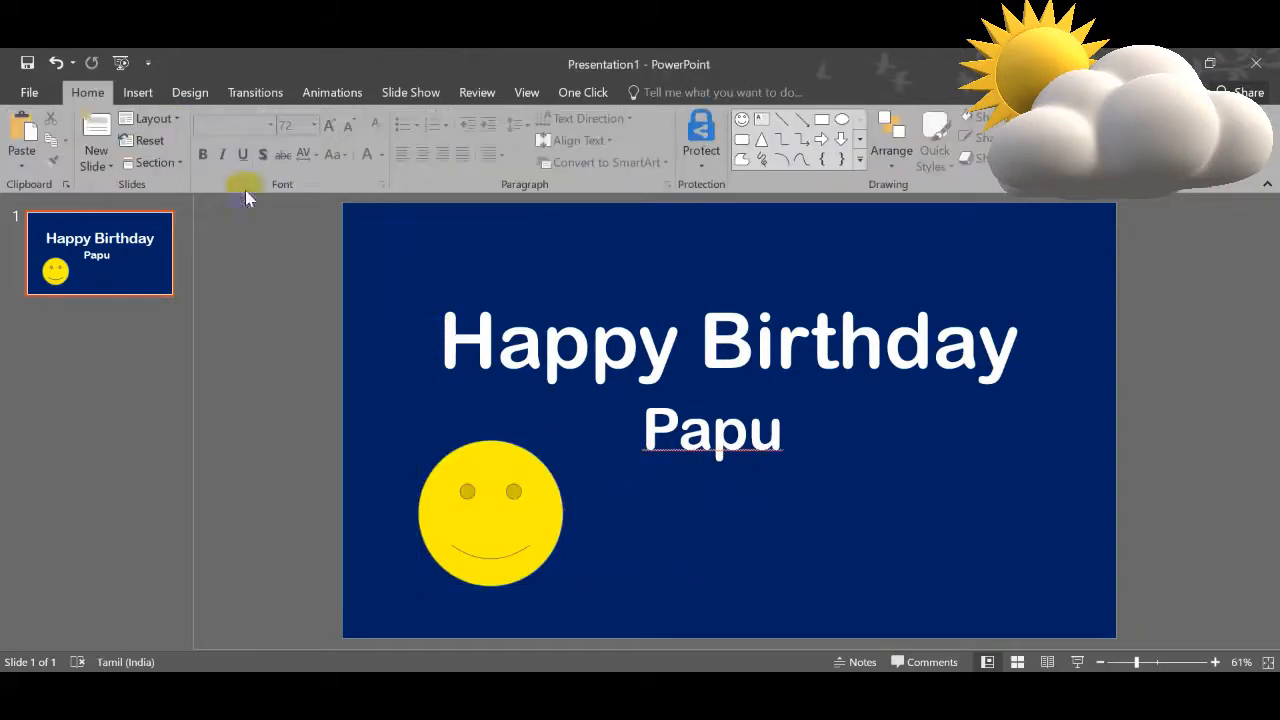
Step: Draw a heart shape in the lower-right area of the slide, about level with the smiley face
click(127, 93)
click(313, 135)
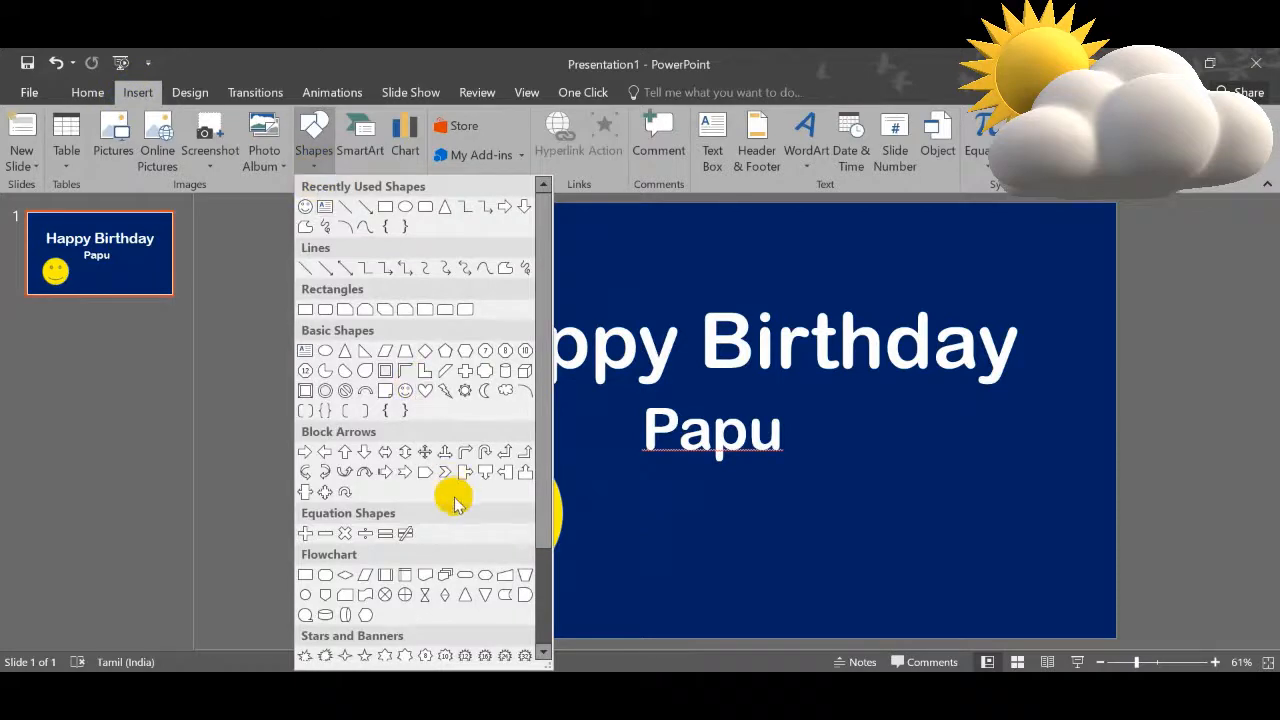
scroll(455, 503, down, 3)
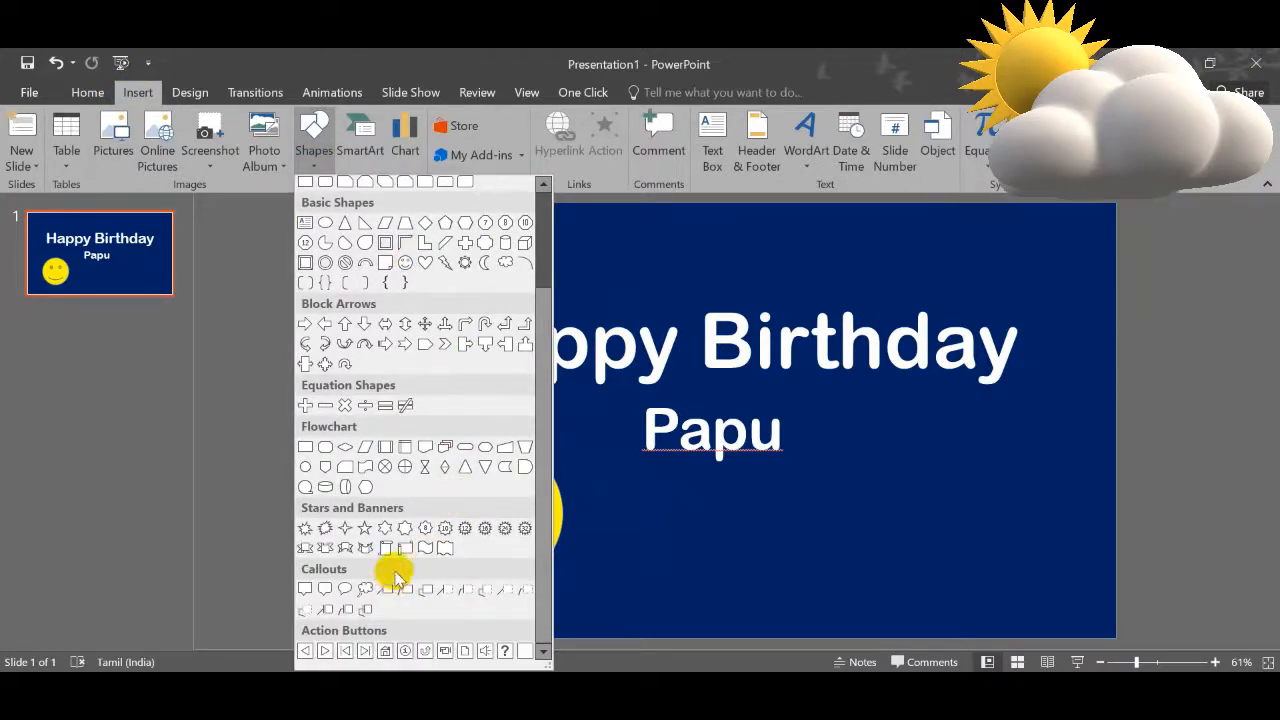
click(427, 263)
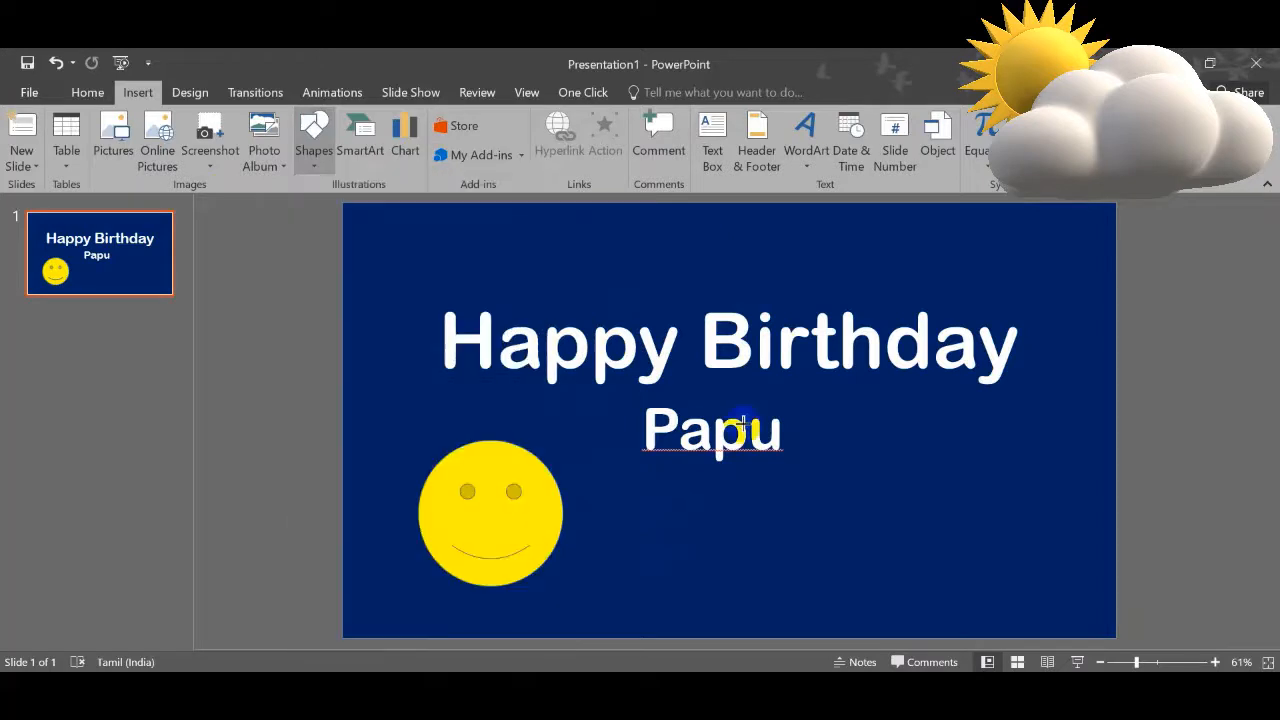
drag(913, 443, 1076, 608)
drag(960, 525, 958, 528)
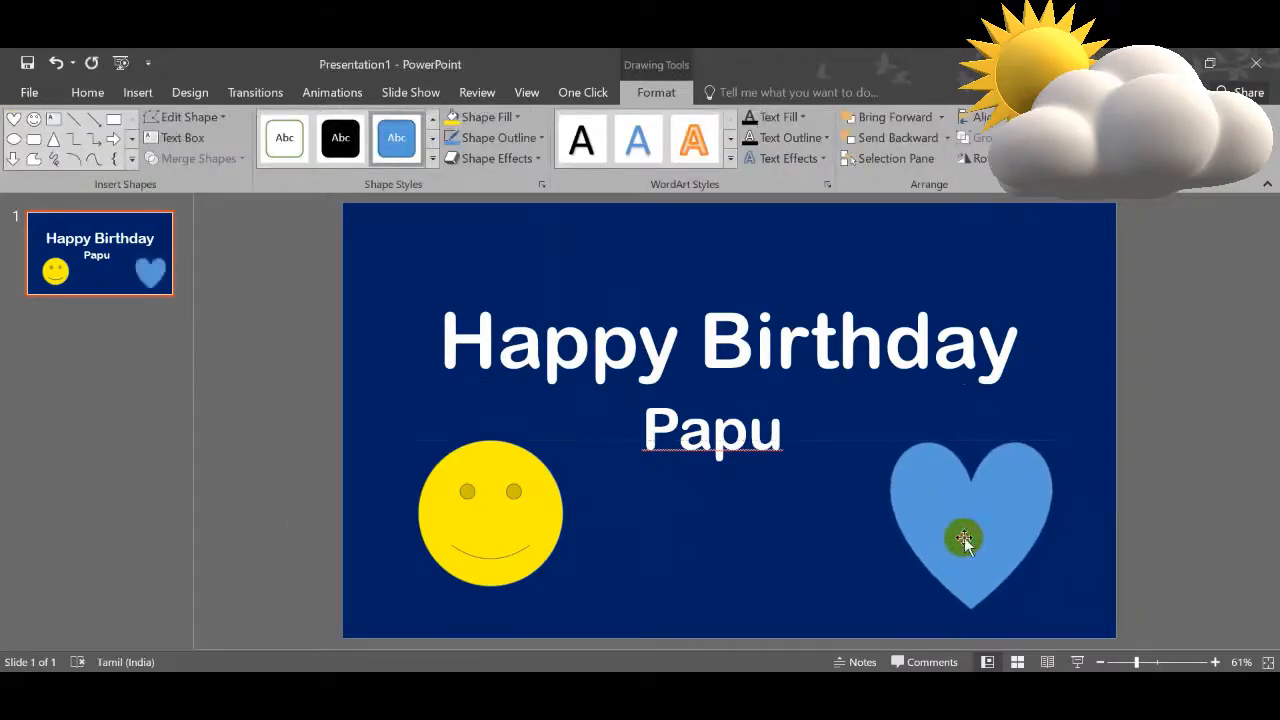
Step: Fill the heart shape red and remove its outline
right_click(1000, 526)
click(1076, 575)
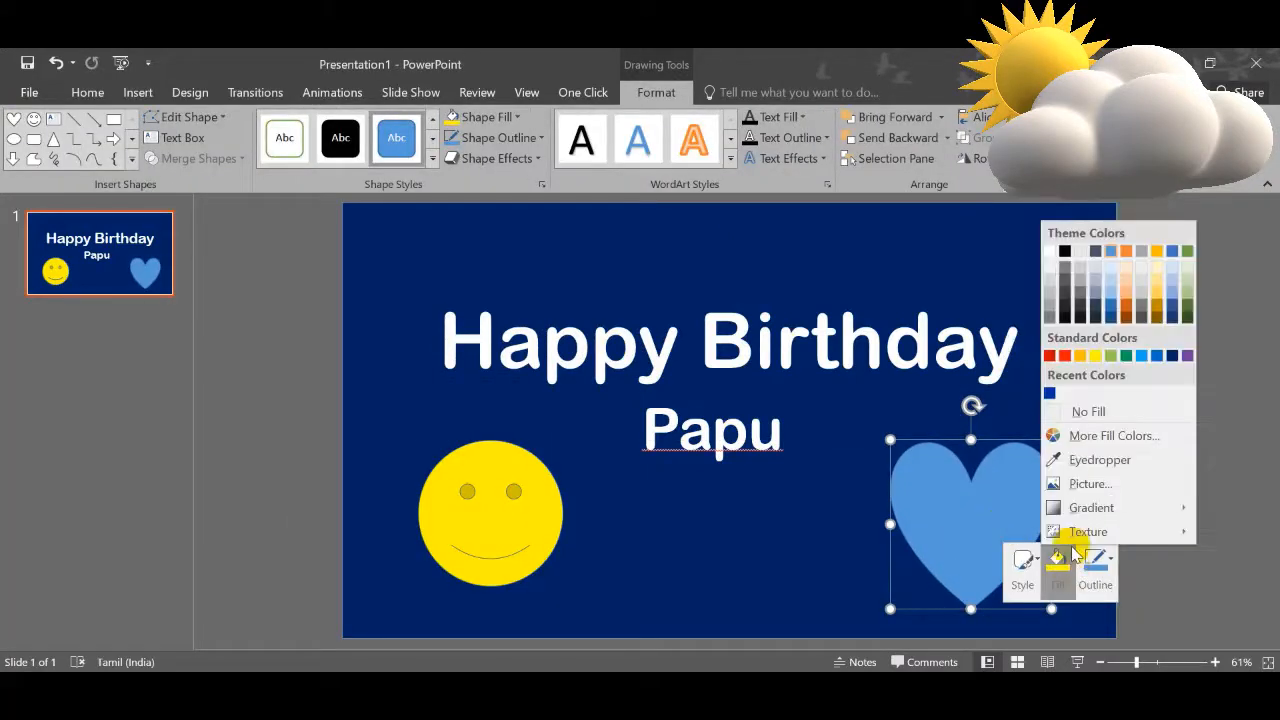
click(1062, 338)
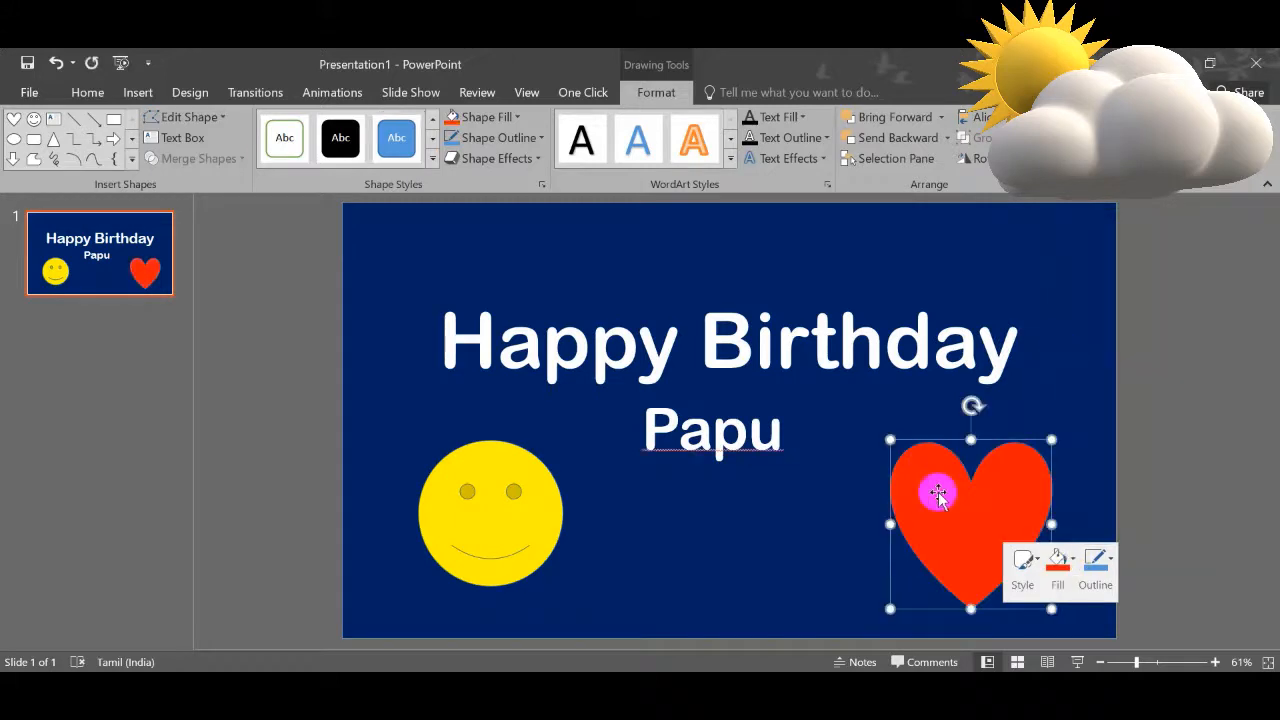
click(1095, 563)
click(1110, 432)
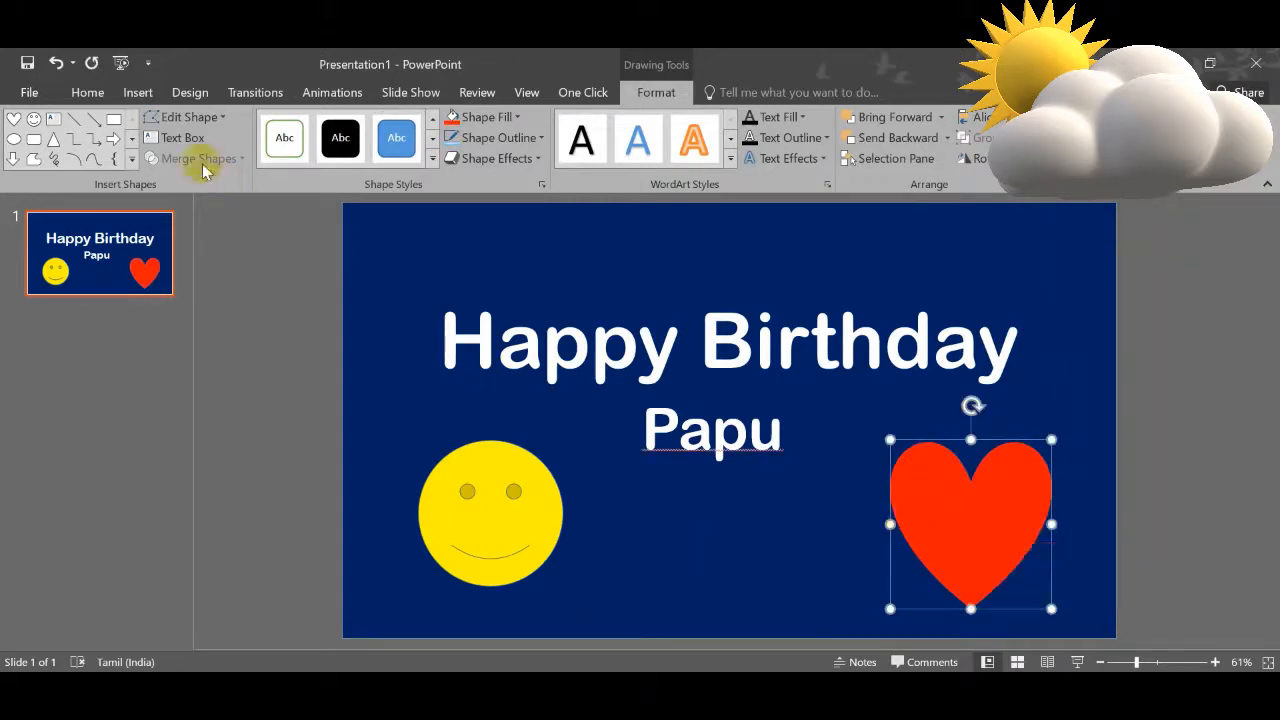
Step: Draw a moon shape in the upper-left area of the slide and send it behind the Happy Birthday text
click(138, 92)
click(312, 166)
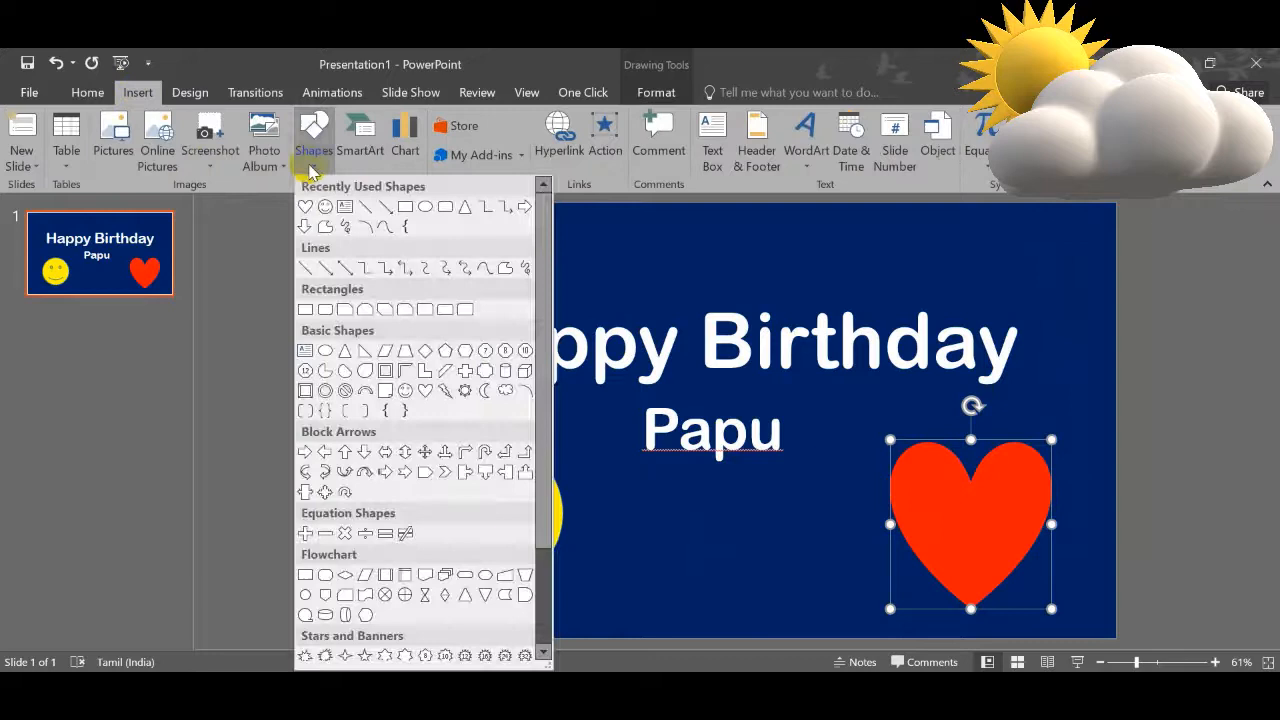
click(485, 392)
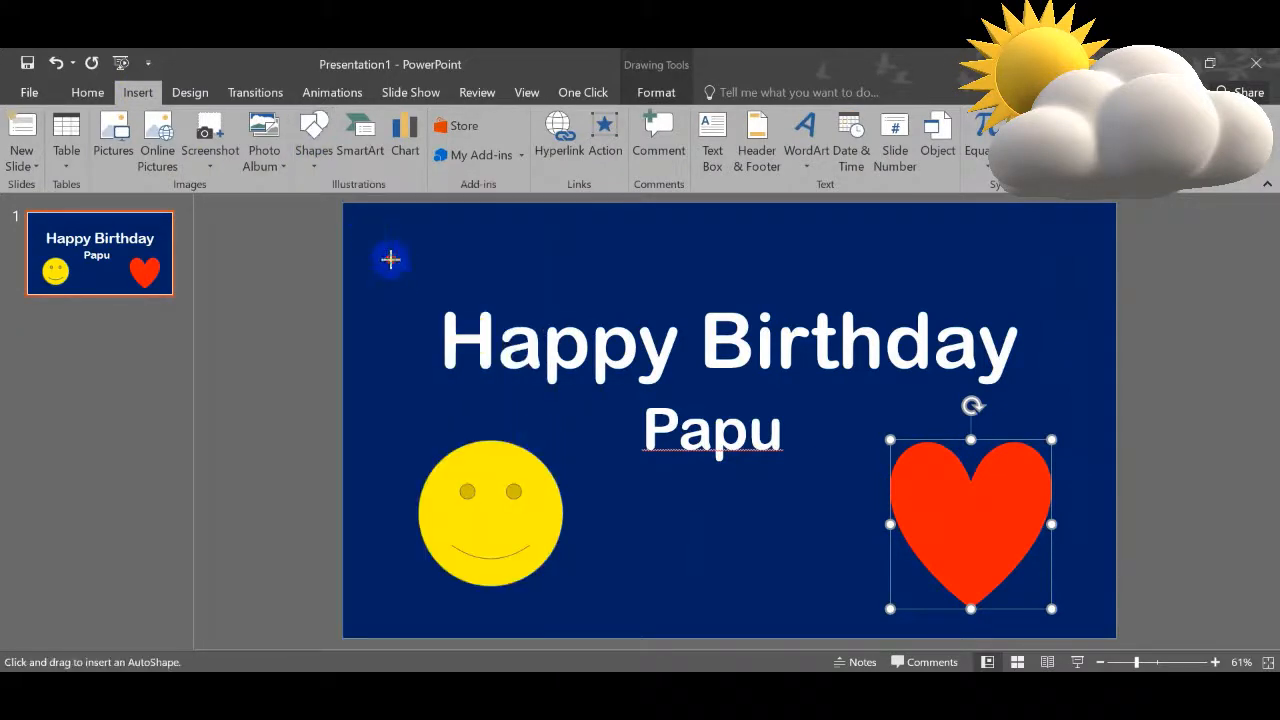
drag(390, 259, 535, 413)
right_click(429, 367)
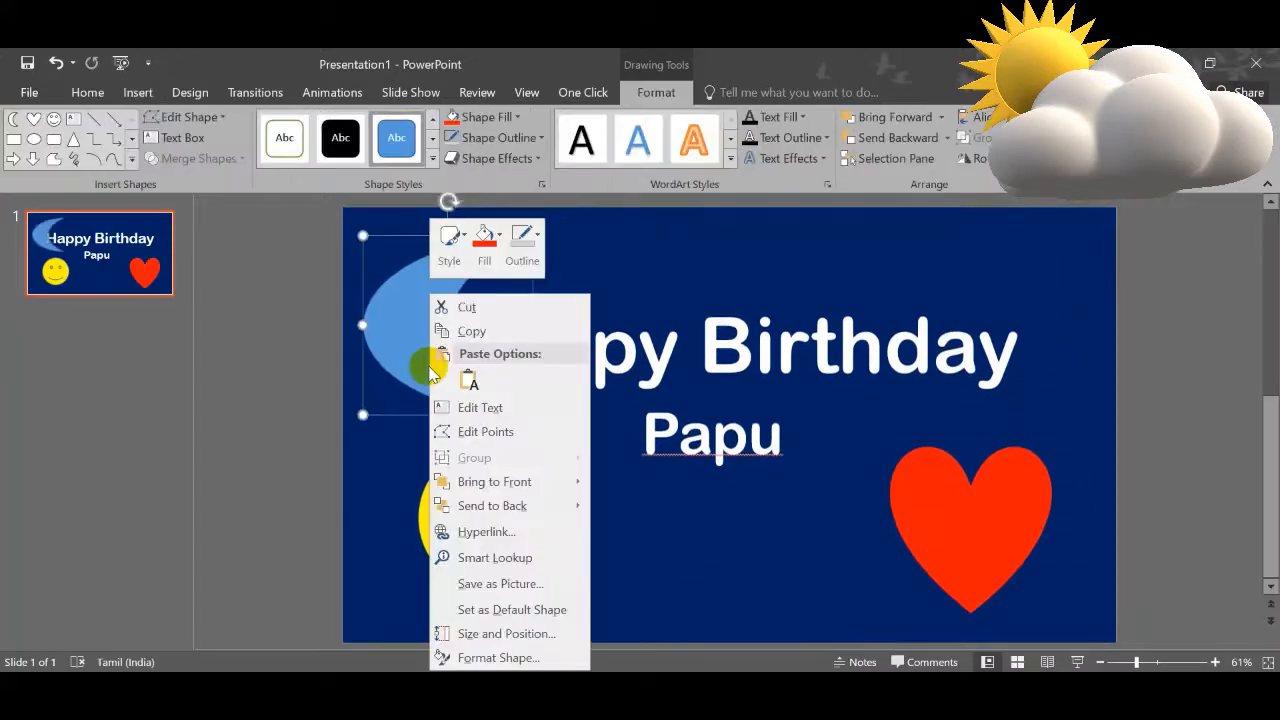
mouse_move(586, 507)
click(640, 504)
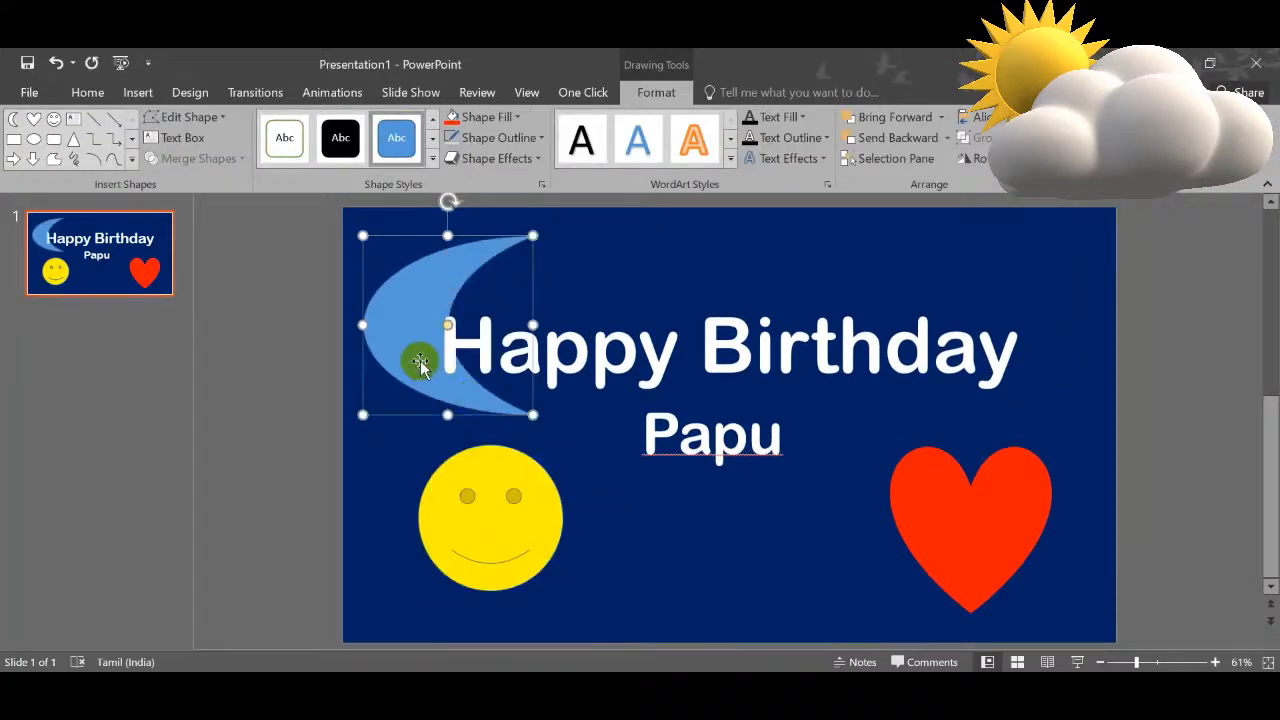
Step: Nudge the moon shape slightly upward and narrow it from its right side to reduce its overlap with the Happy Birthday text
drag(420, 363, 421, 357)
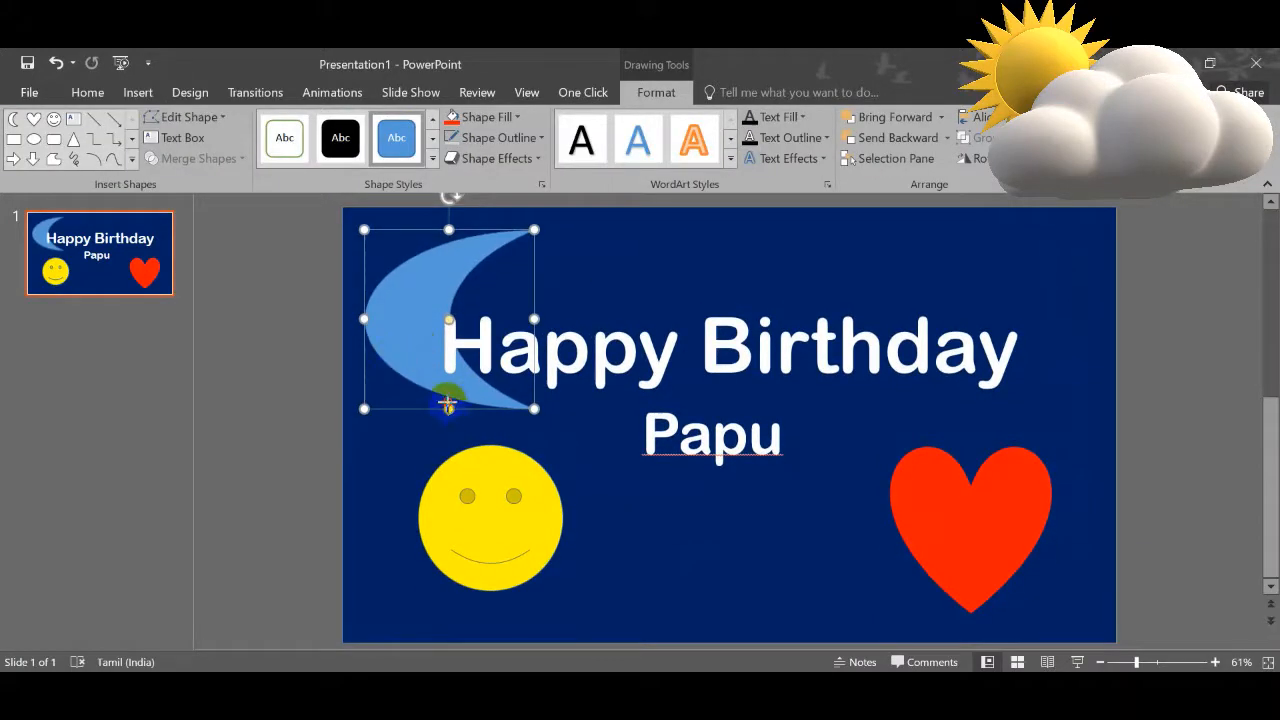
drag(447, 404, 448, 398)
drag(534, 315, 464, 315)
Step: Fill the moon shape white
right_click(398, 296)
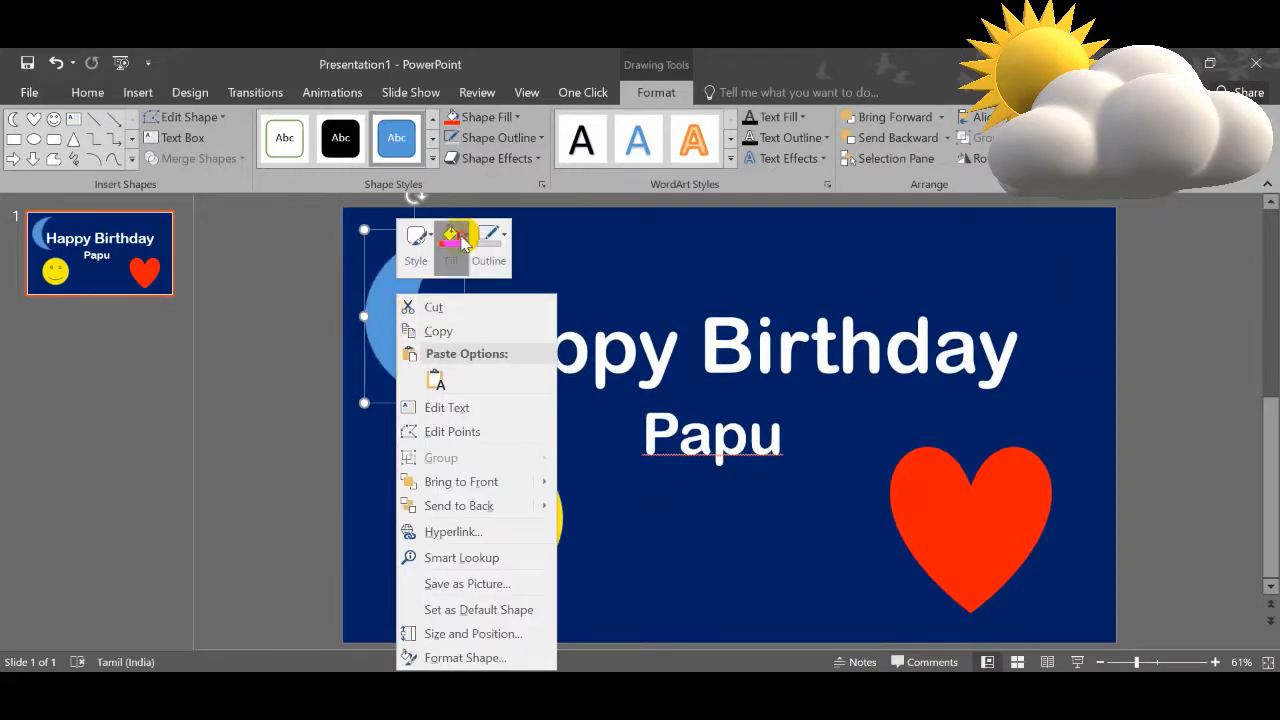
click(459, 243)
click(443, 307)
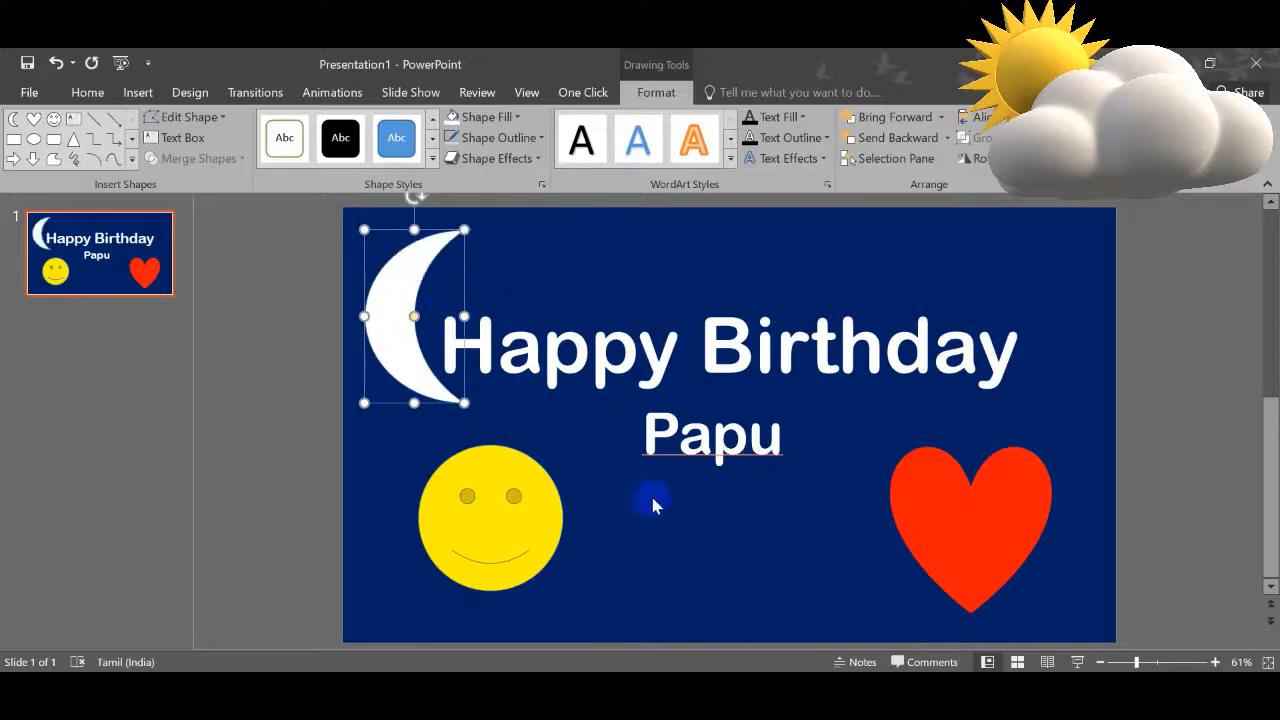
click(652, 505)
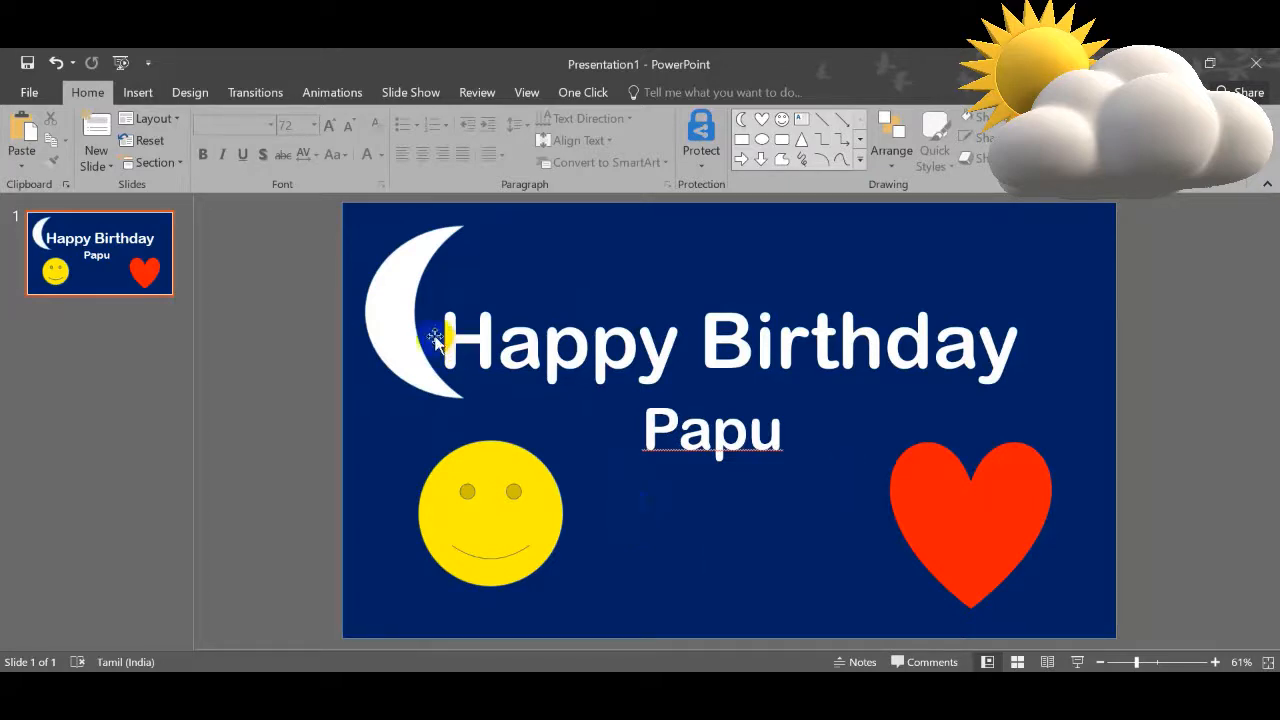
Step: Apply the Fly In entrance animation to the Happy Birthday text box
click(332, 95)
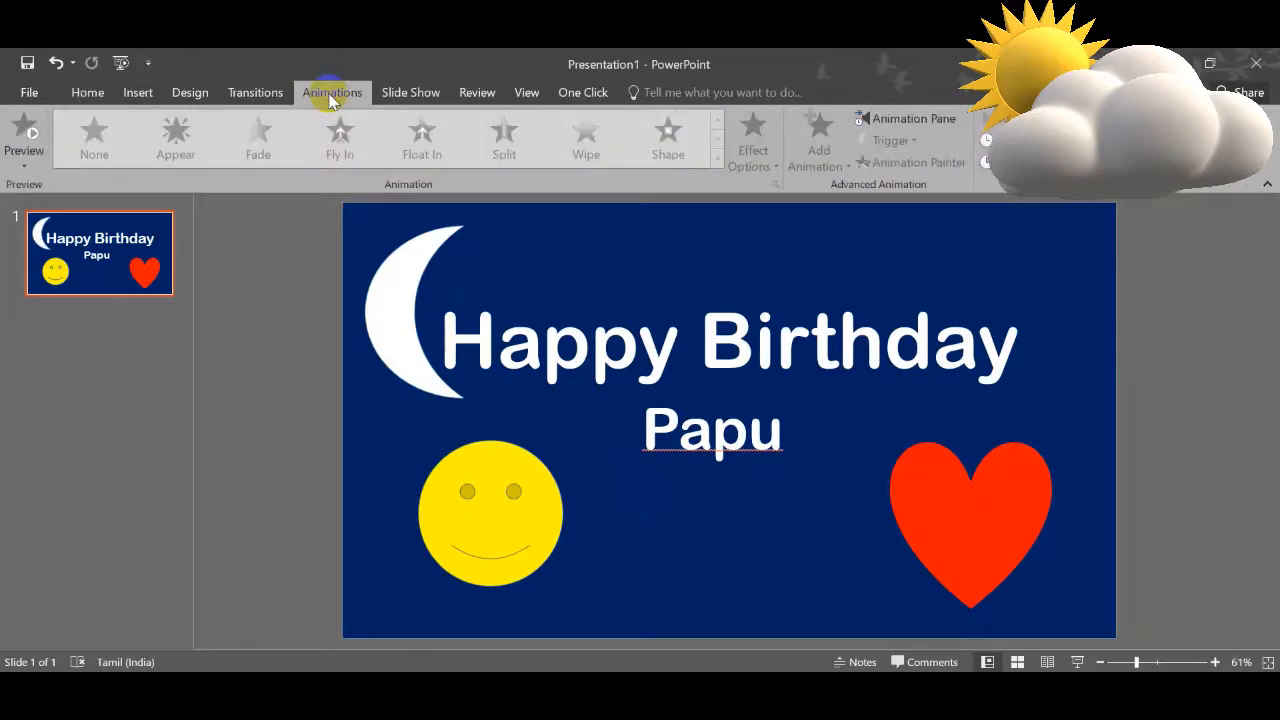
click(398, 325)
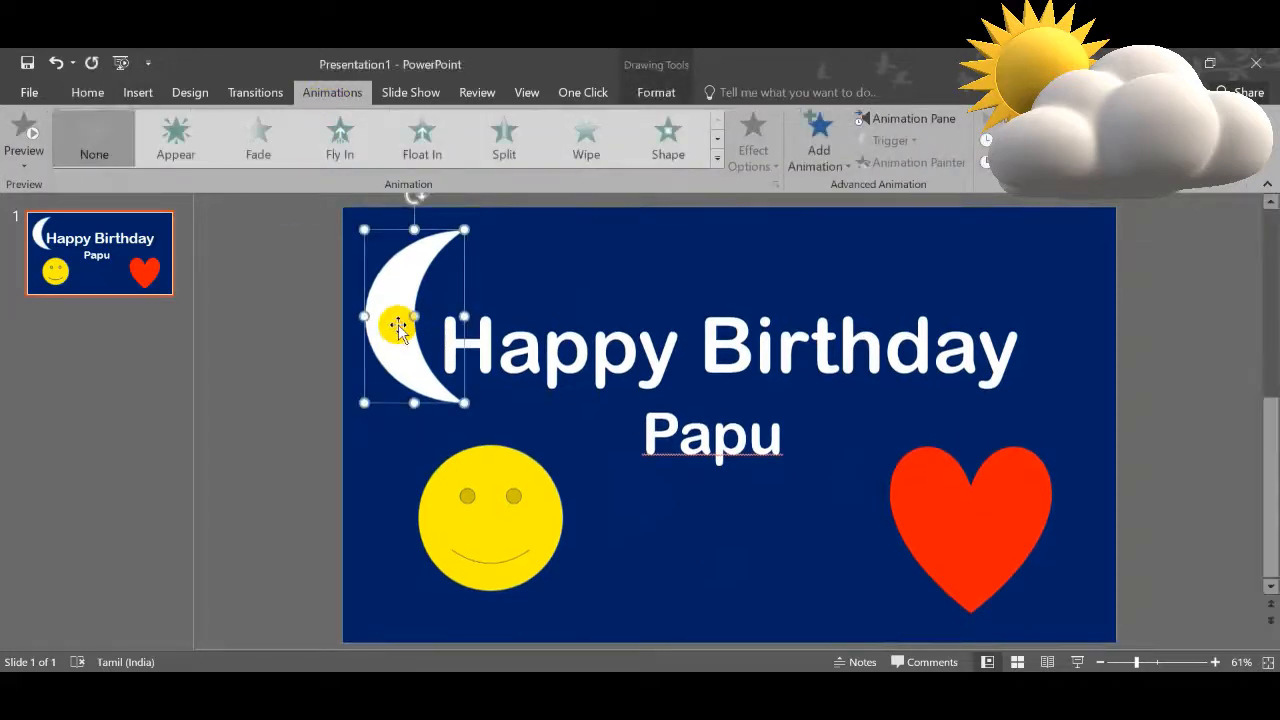
click(712, 350)
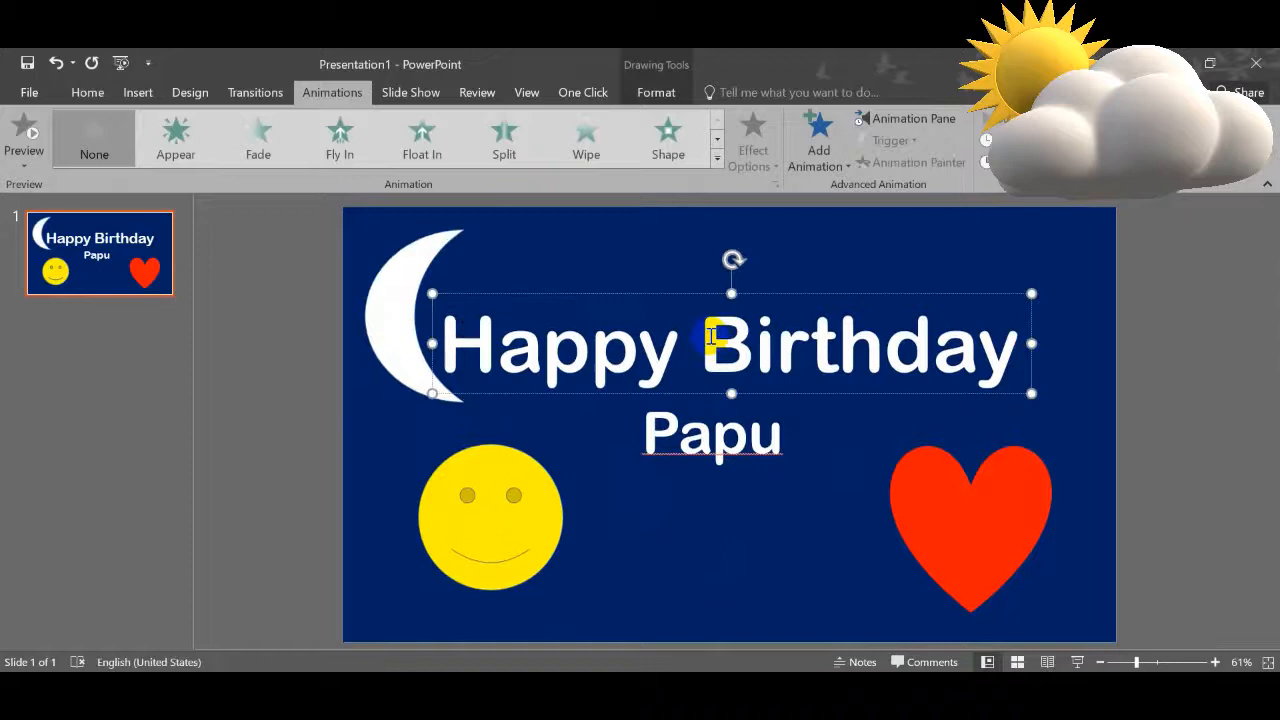
click(738, 290)
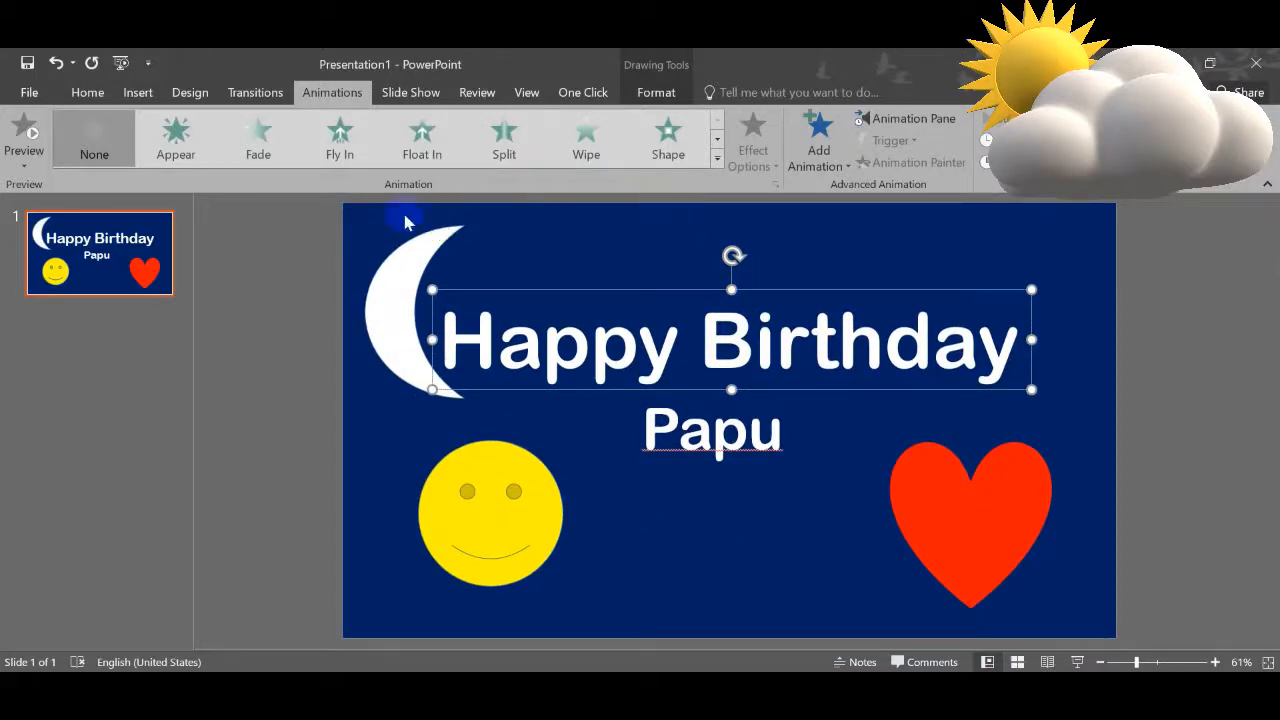
click(338, 133)
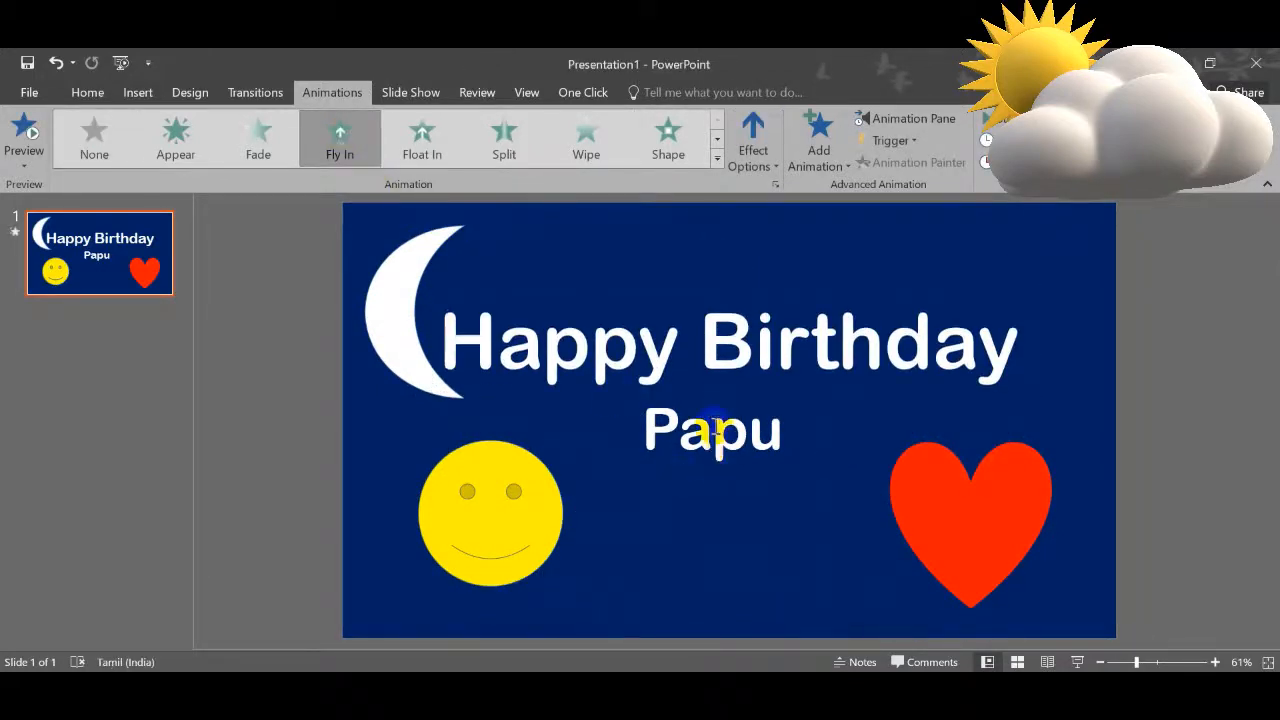
Step: Apply the Fly In animation to the recipient's name text box, with the direction From Left
click(749, 432)
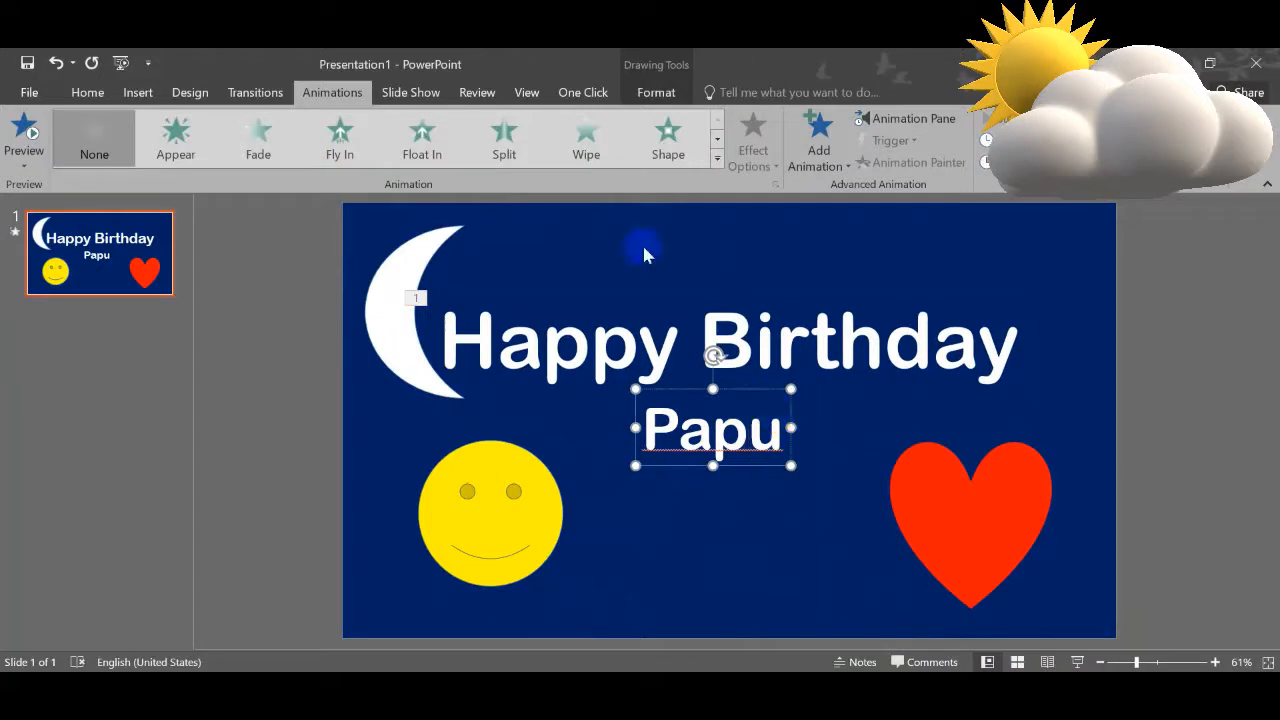
click(345, 140)
click(757, 155)
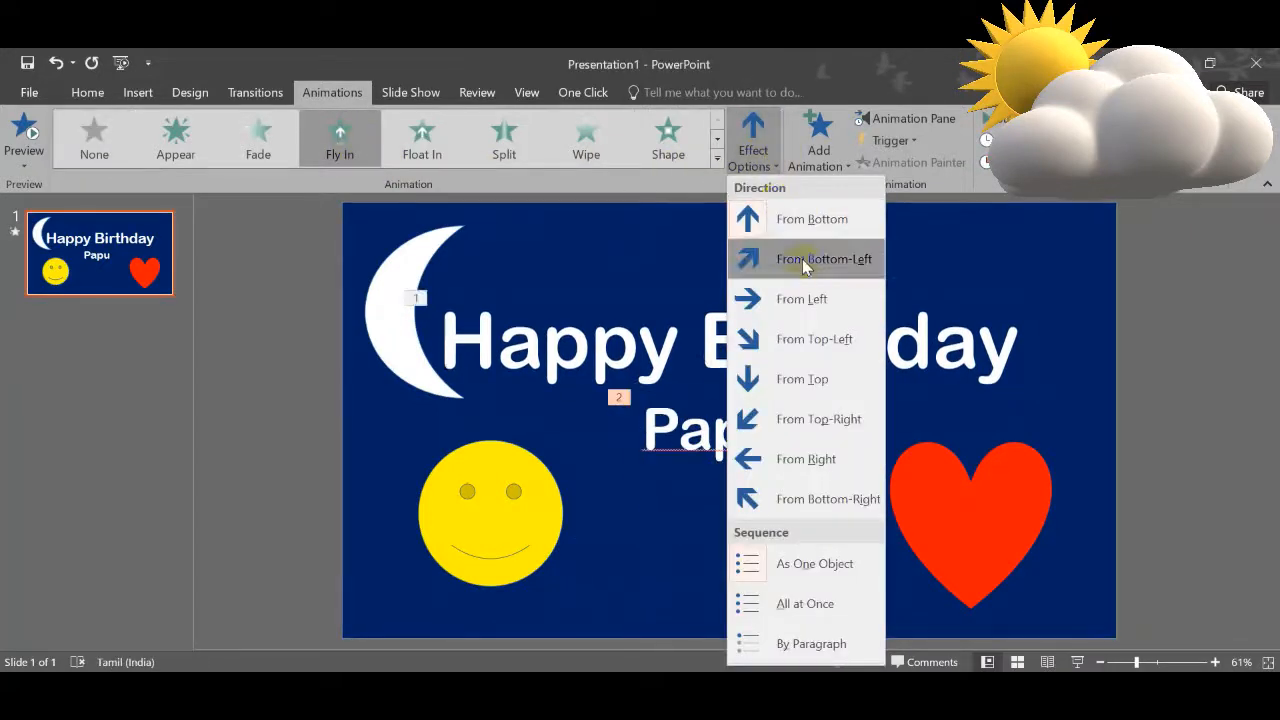
click(790, 300)
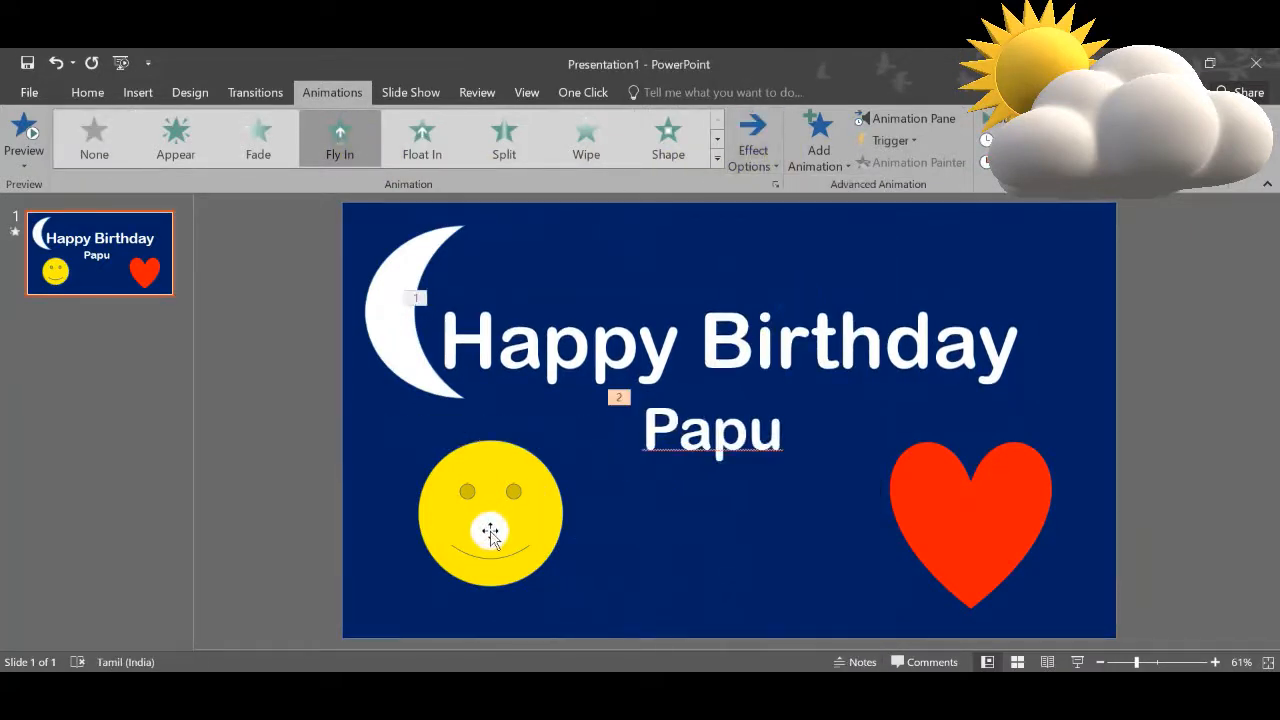
Step: Apply the Wipe animation to the smiley face and the Zoom entrance animation to the heart
click(492, 512)
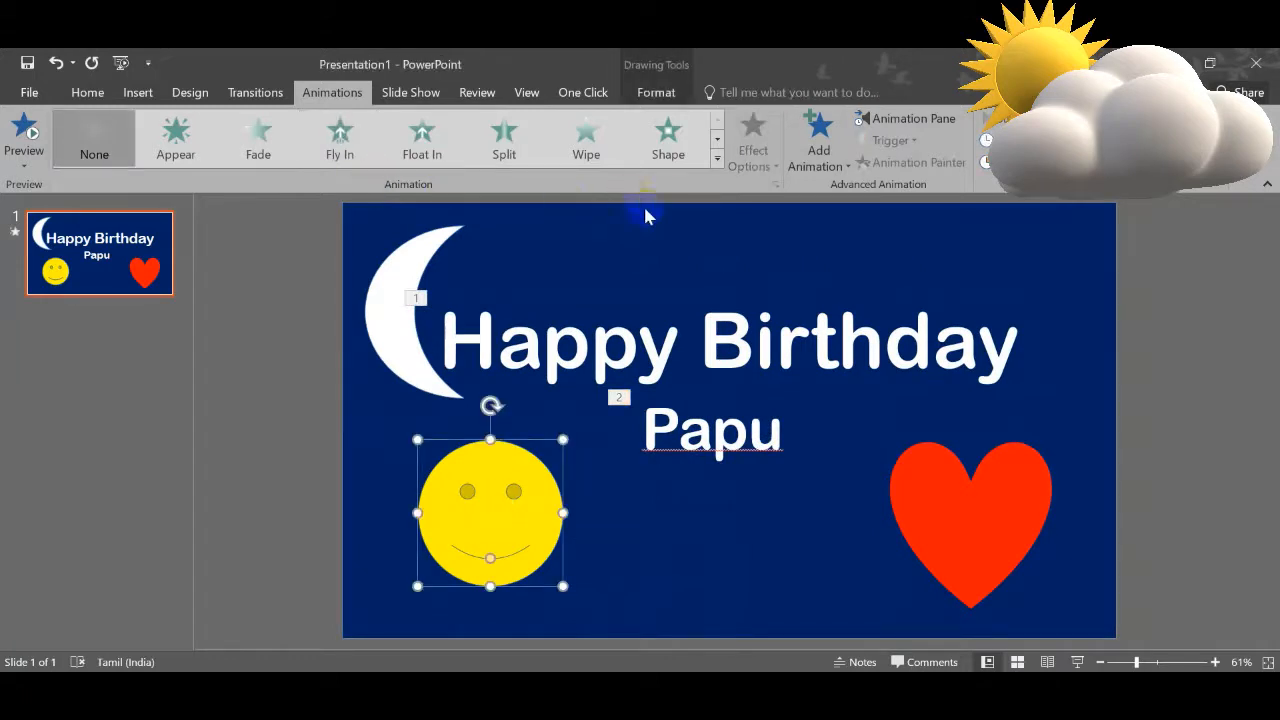
click(586, 140)
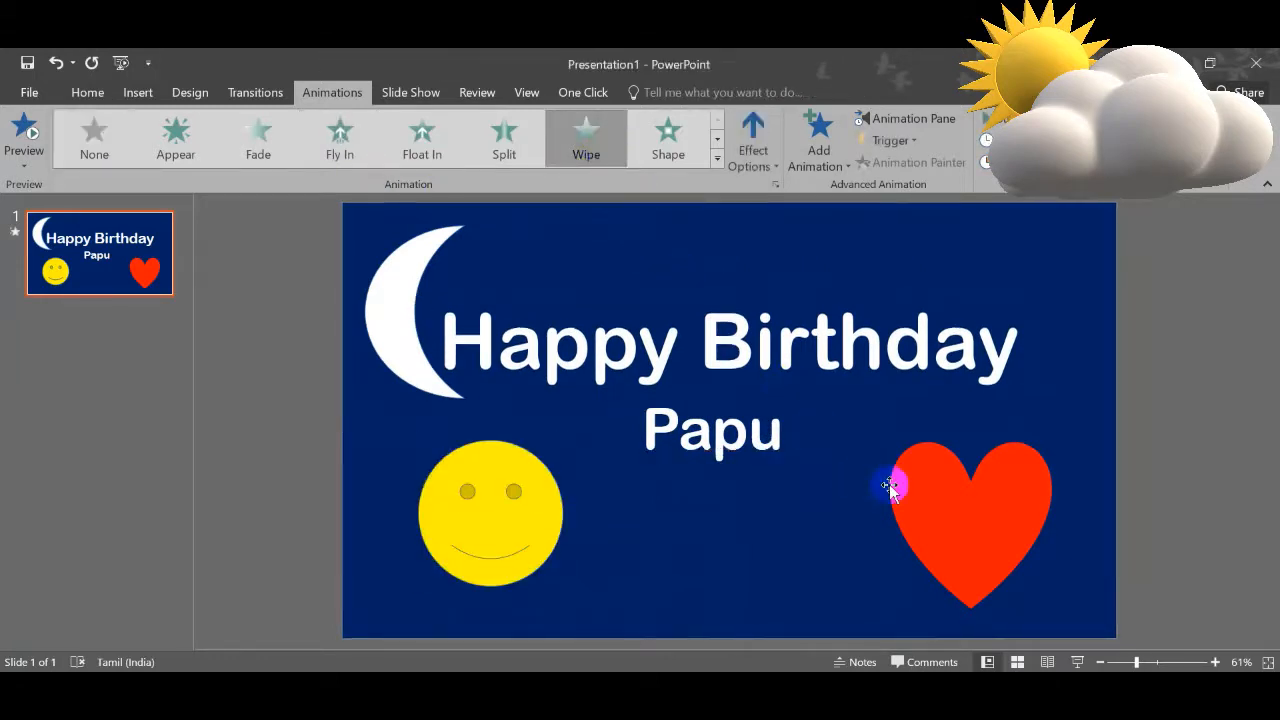
click(942, 493)
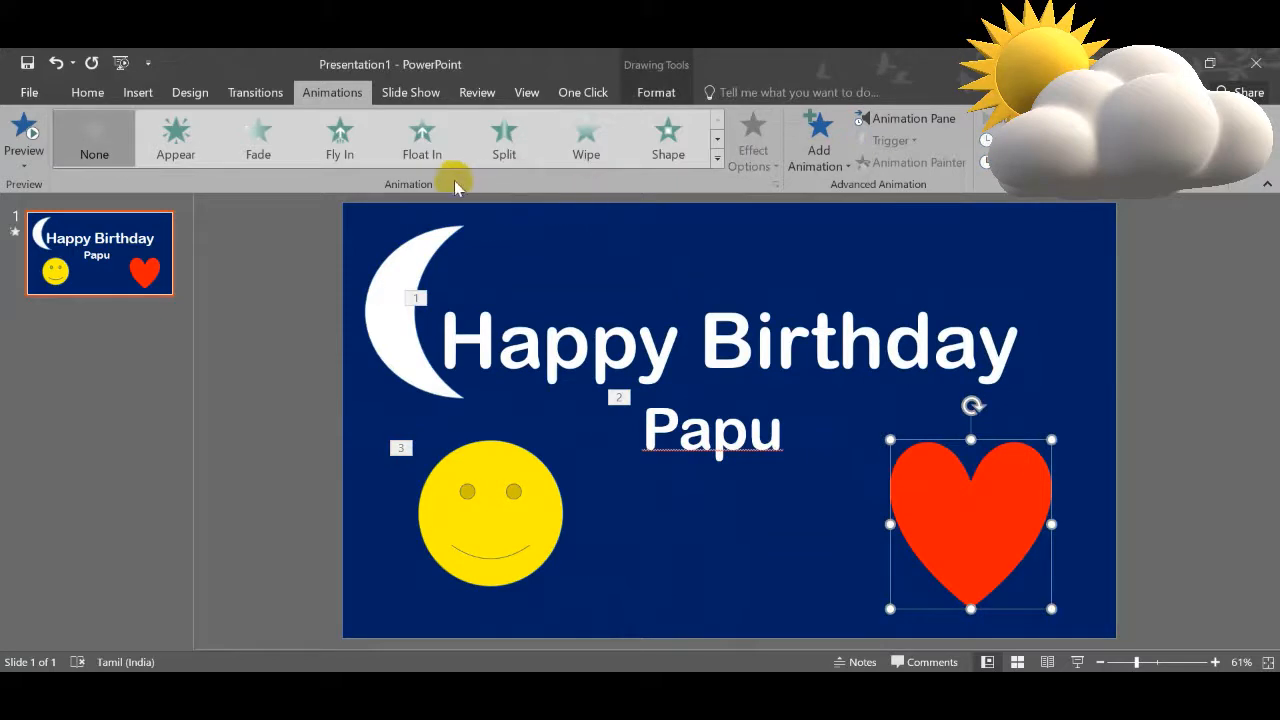
click(717, 145)
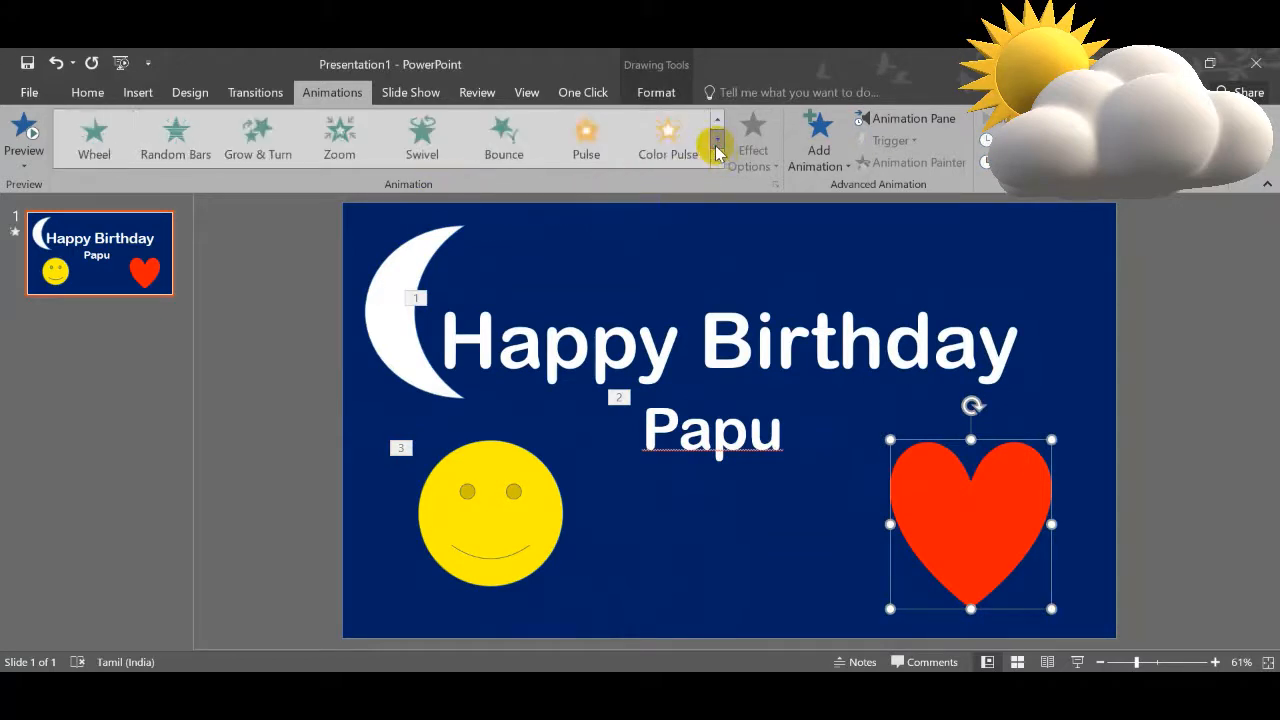
click(339, 148)
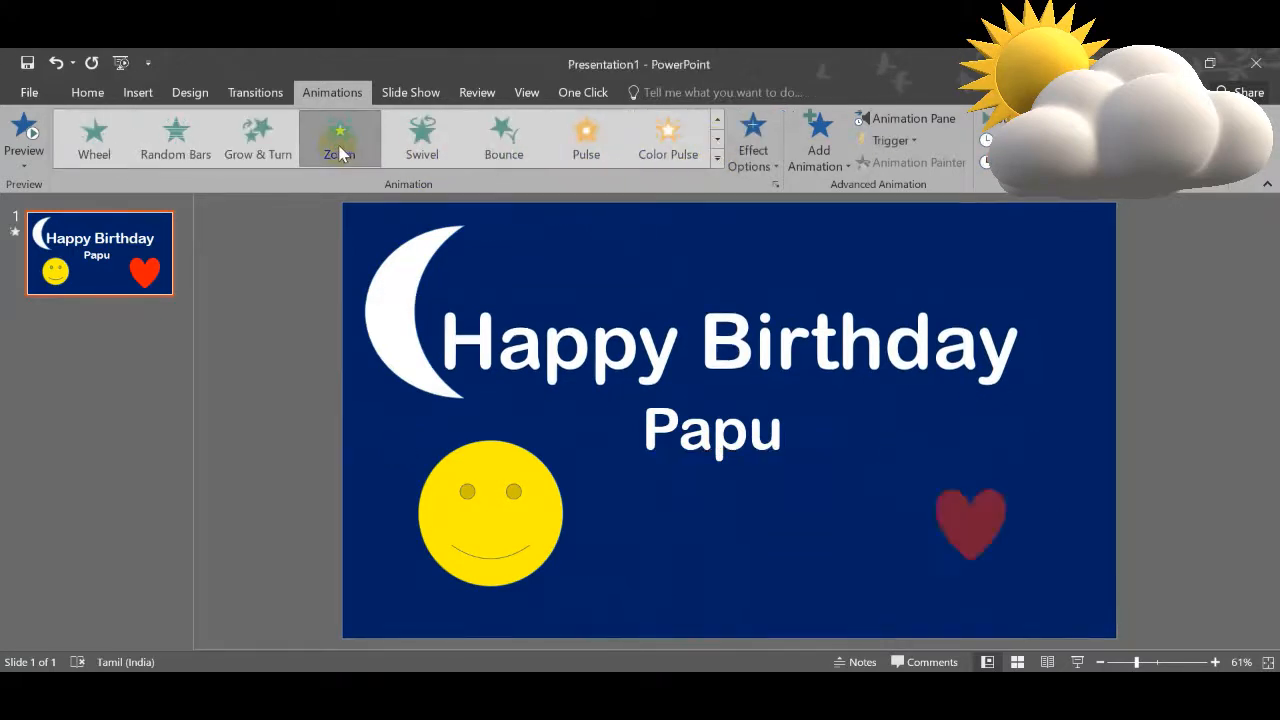
Step: Apply the Grow & Turn entrance animation to the moon shape
click(386, 283)
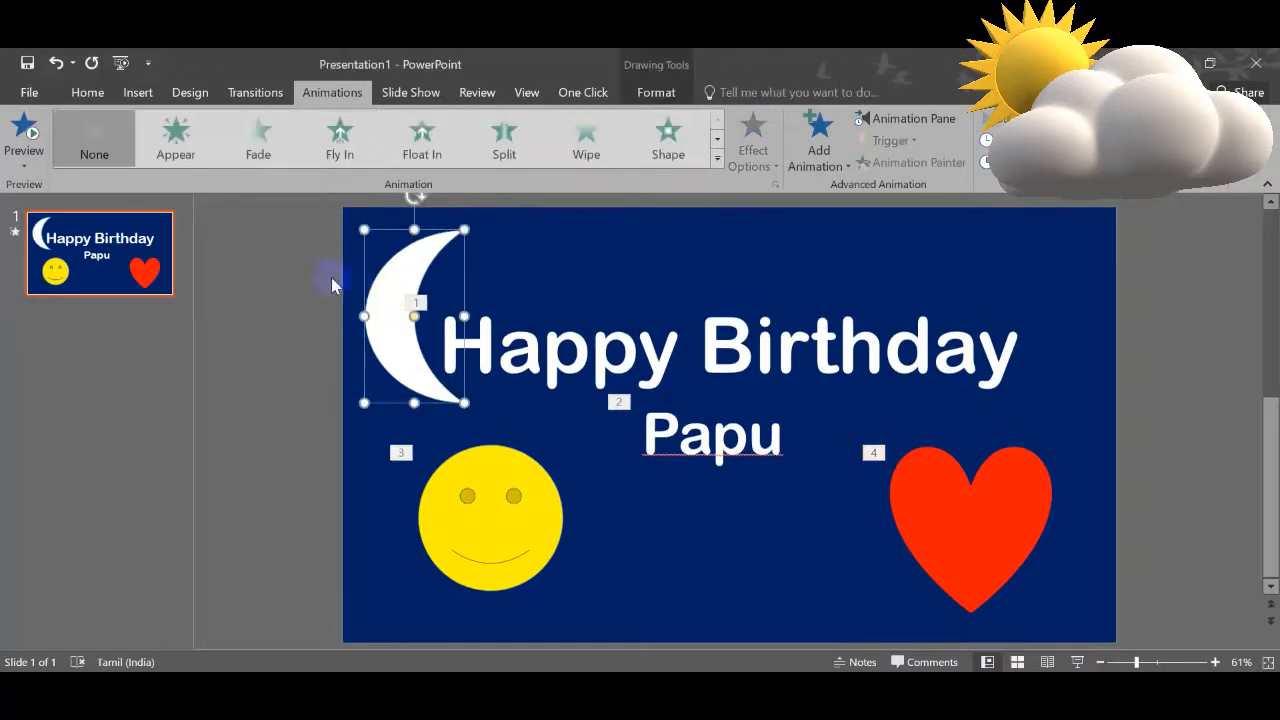
click(717, 160)
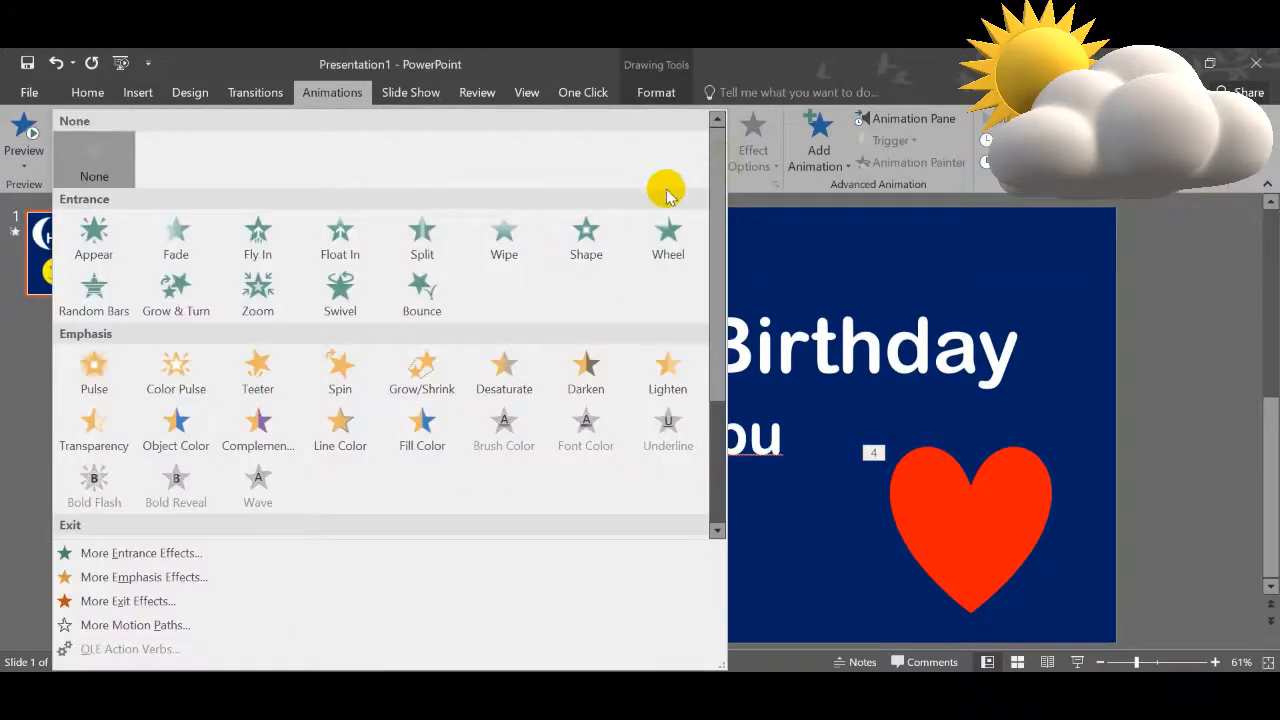
click(190, 288)
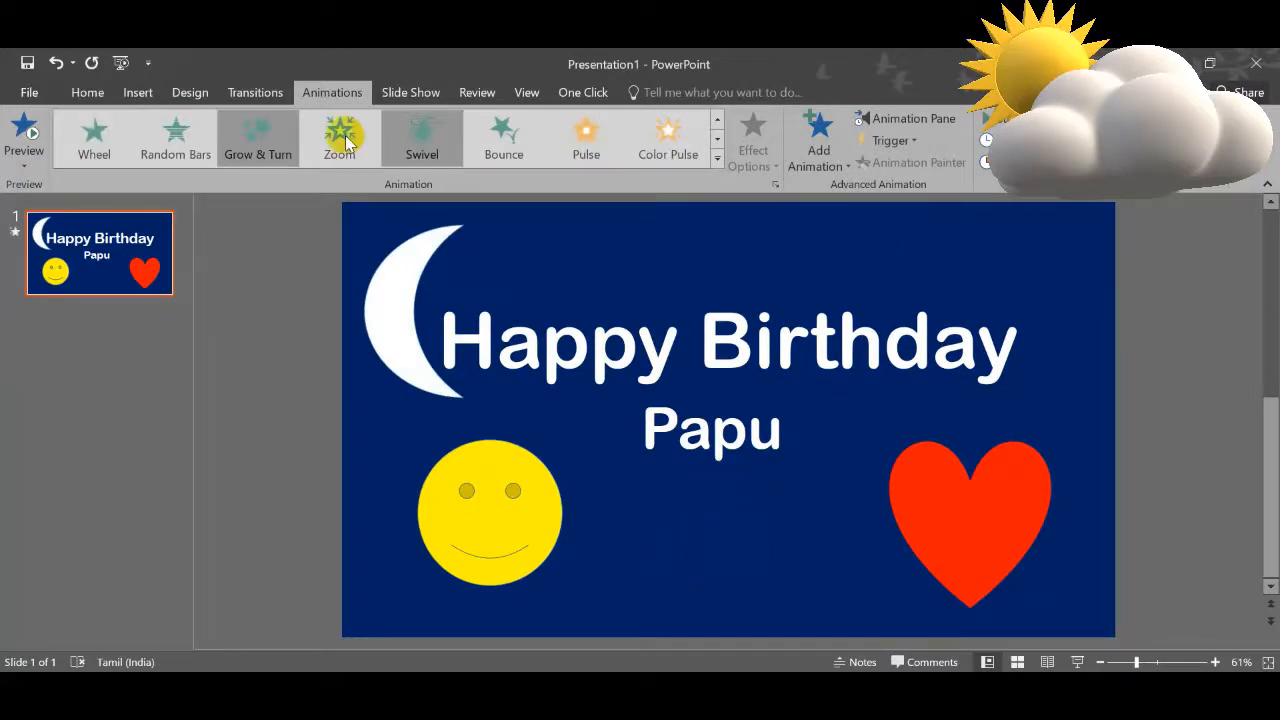
Step: Show the animation list and set the name, smiley face, heart and moon animations to Start After Previous
click(918, 119)
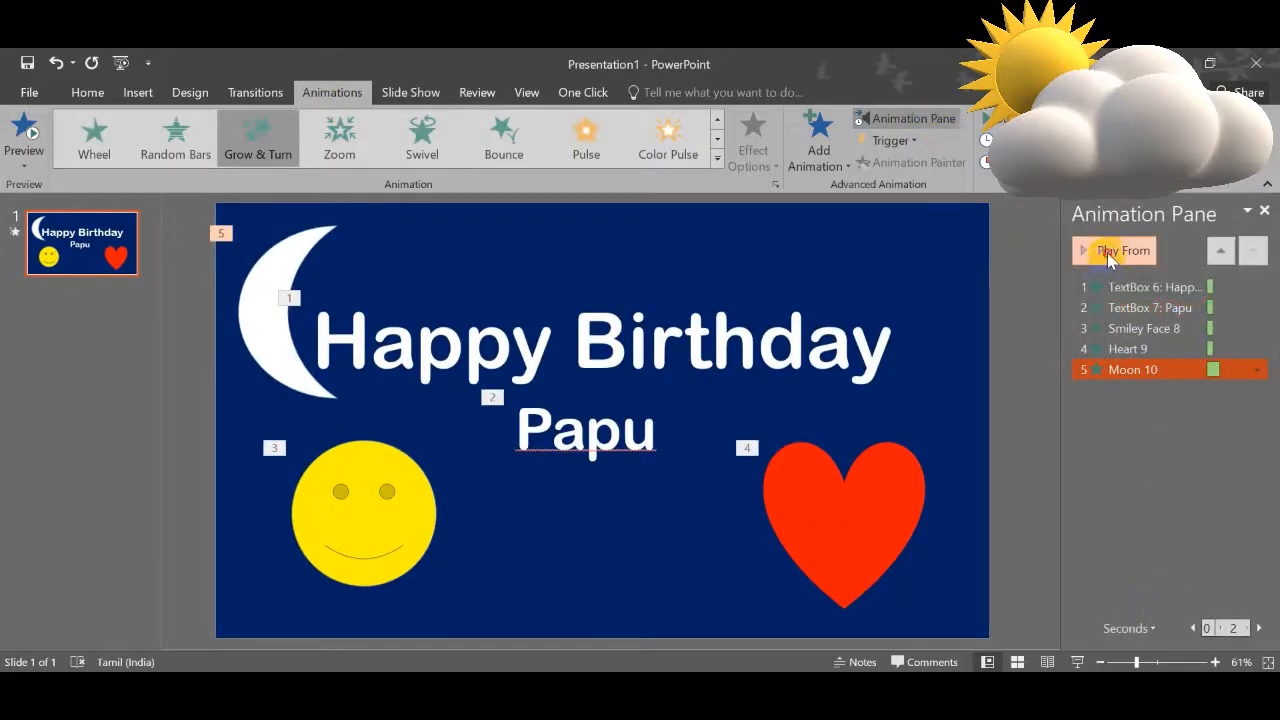
click(1110, 251)
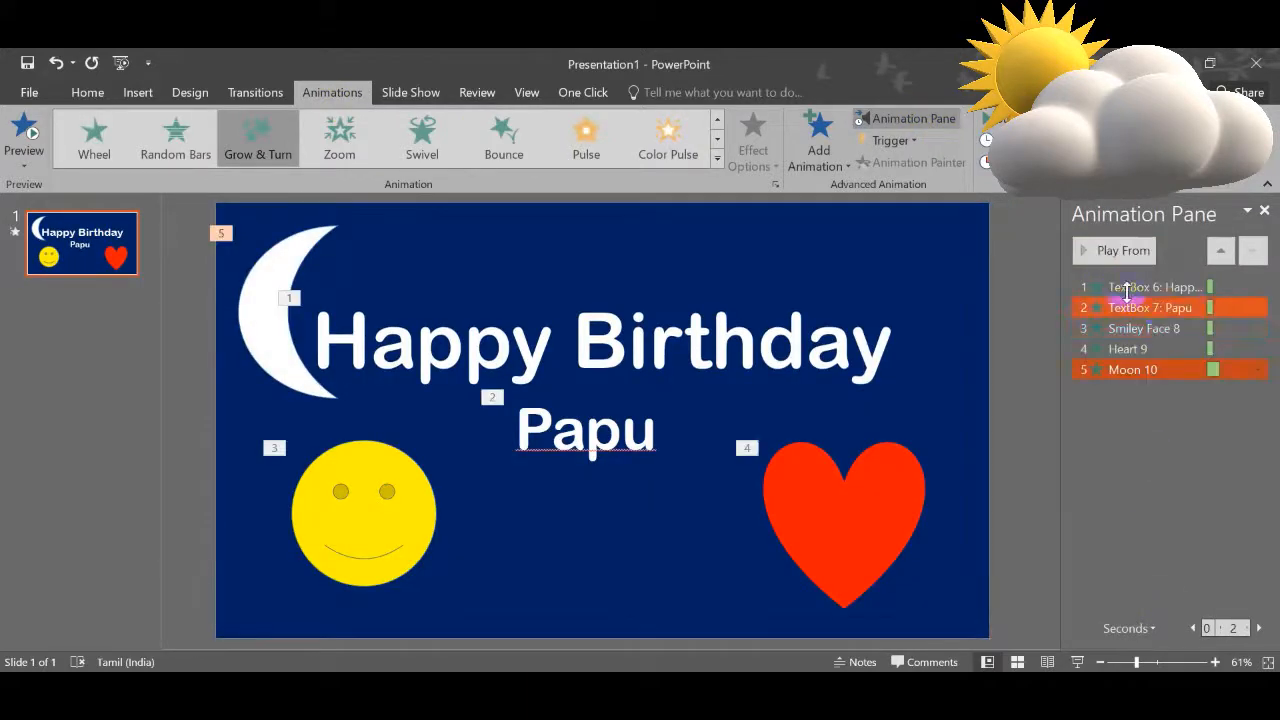
click(1129, 287)
drag(1211, 313, 1253, 371)
click(1256, 371)
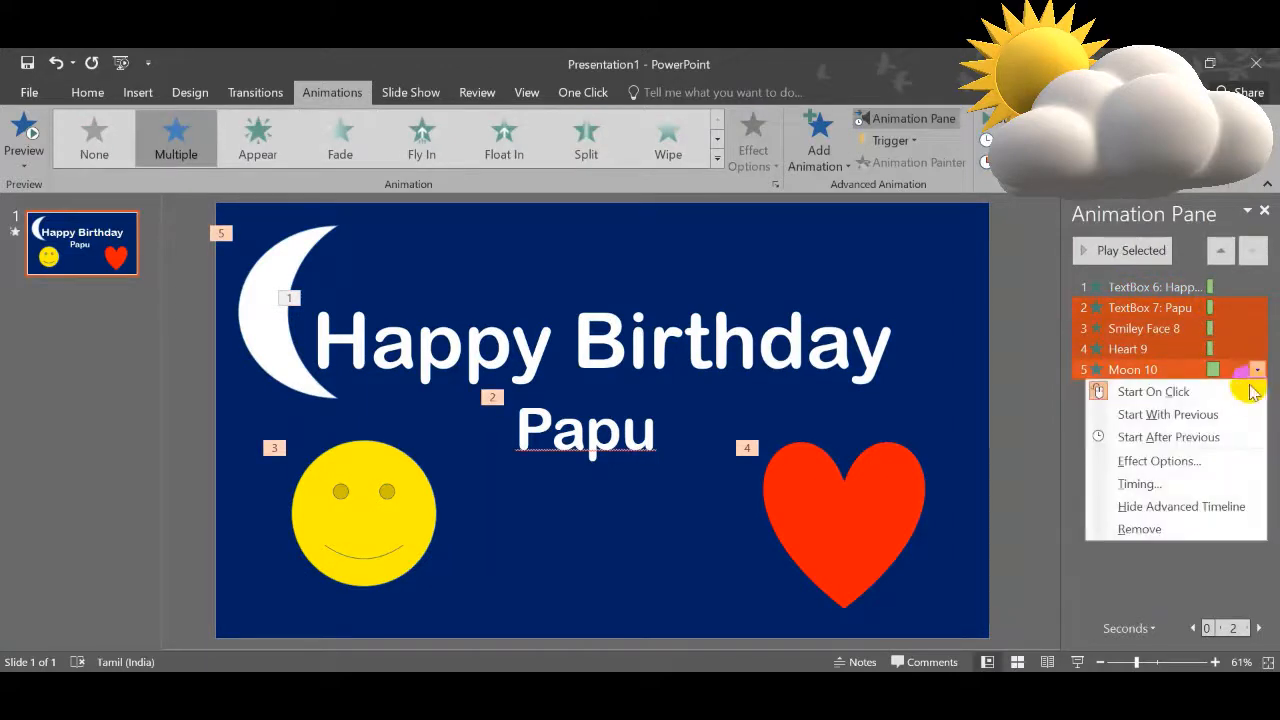
click(1210, 442)
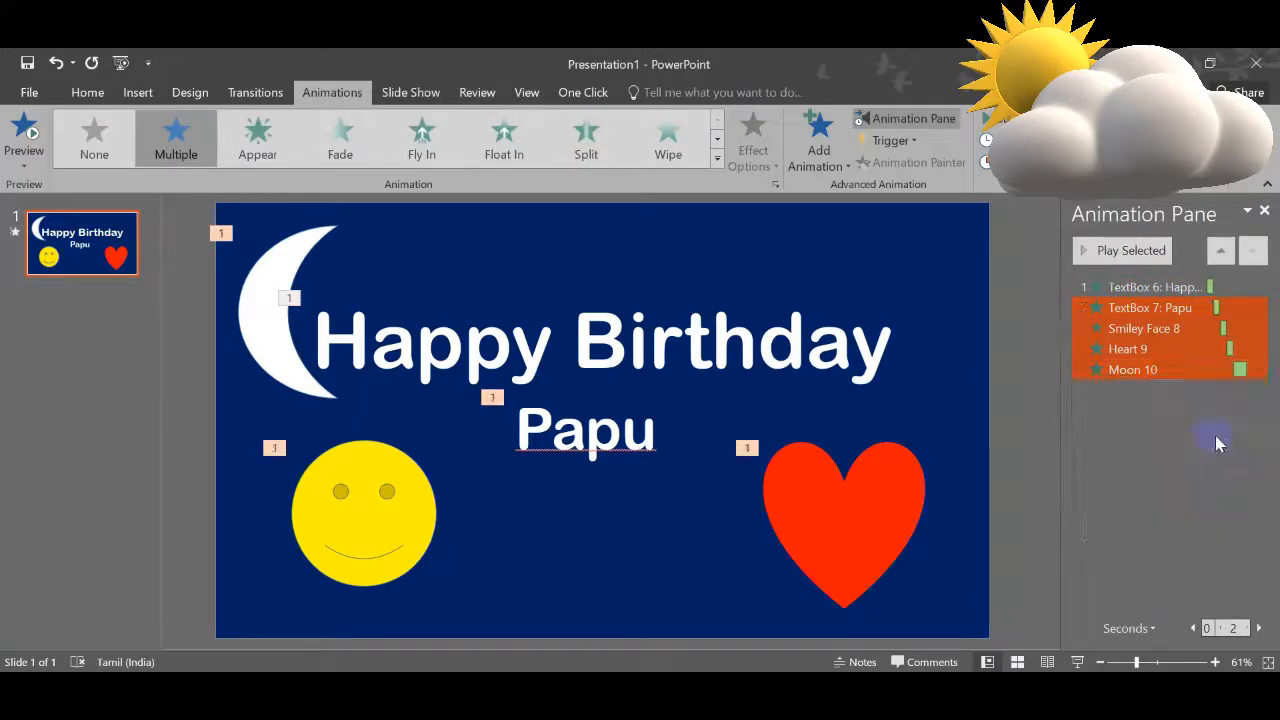
Step: Preview the slide's whole animation sequence, starting from the Happy Birthday text
click(1215, 435)
click(1168, 287)
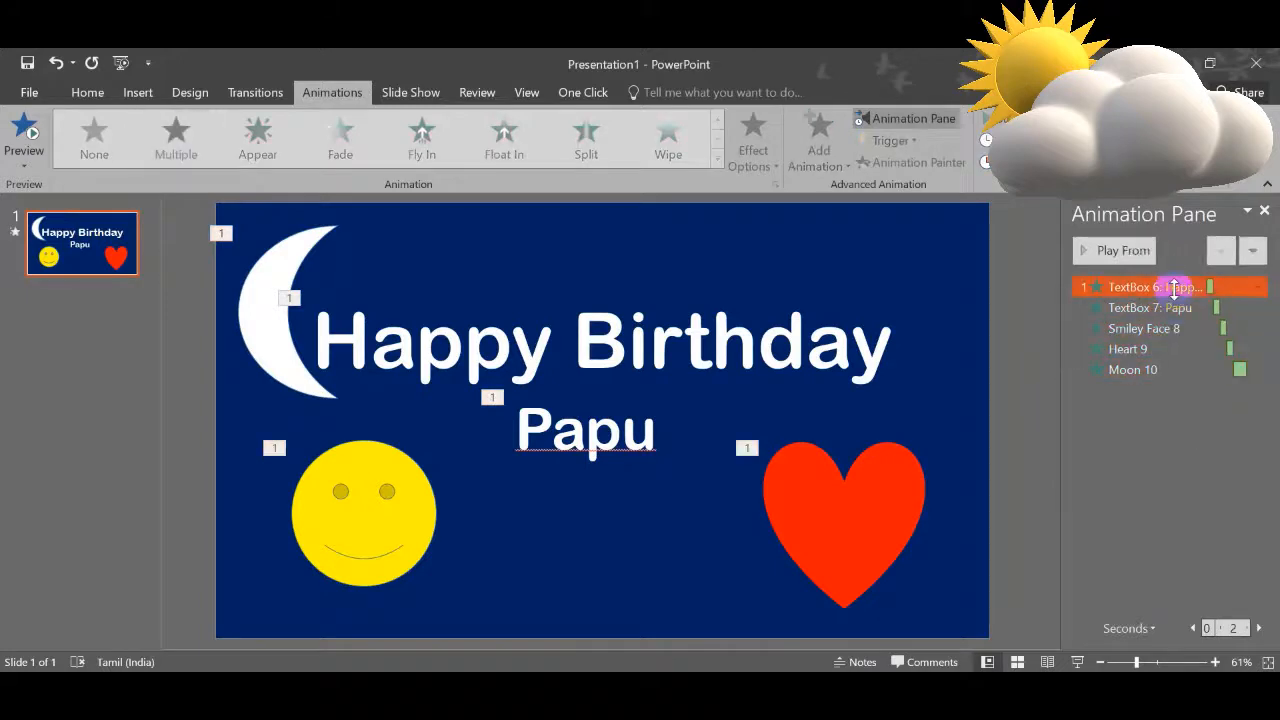
click(1117, 250)
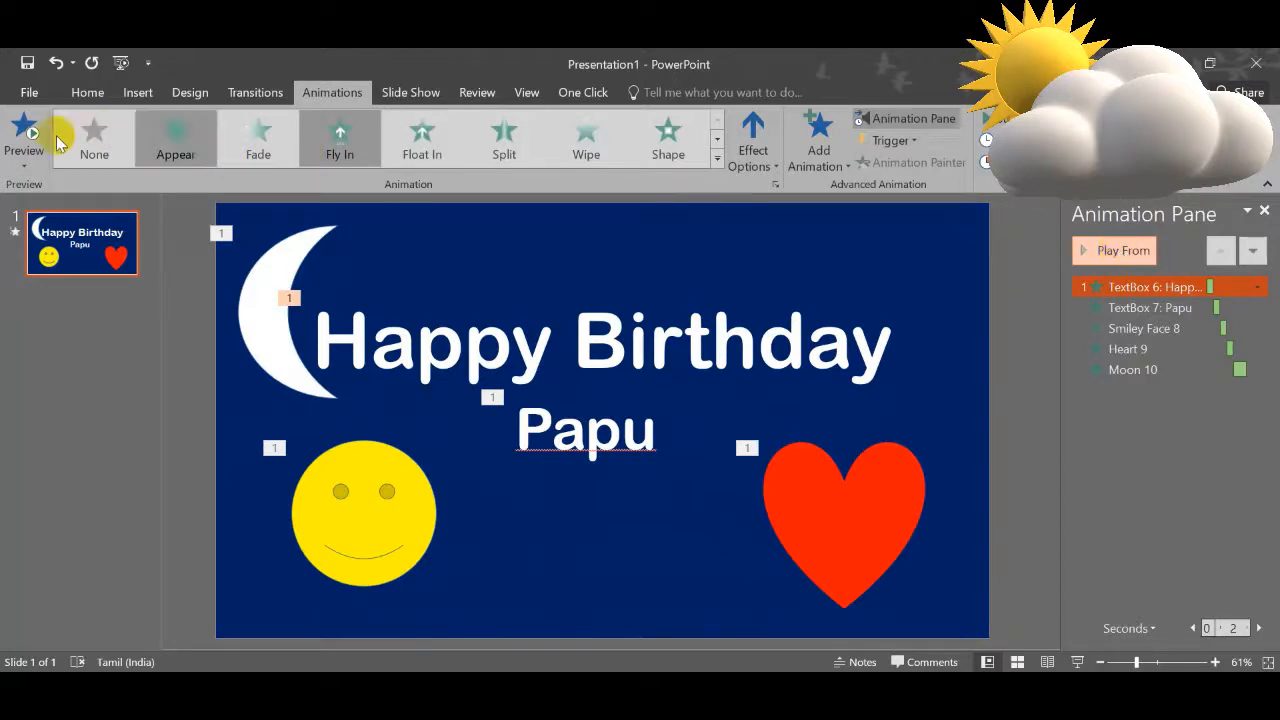
Step: Export the presentation as a Presentation Quality MPEG-4 video named Birthday in the Documents folder
click(29, 92)
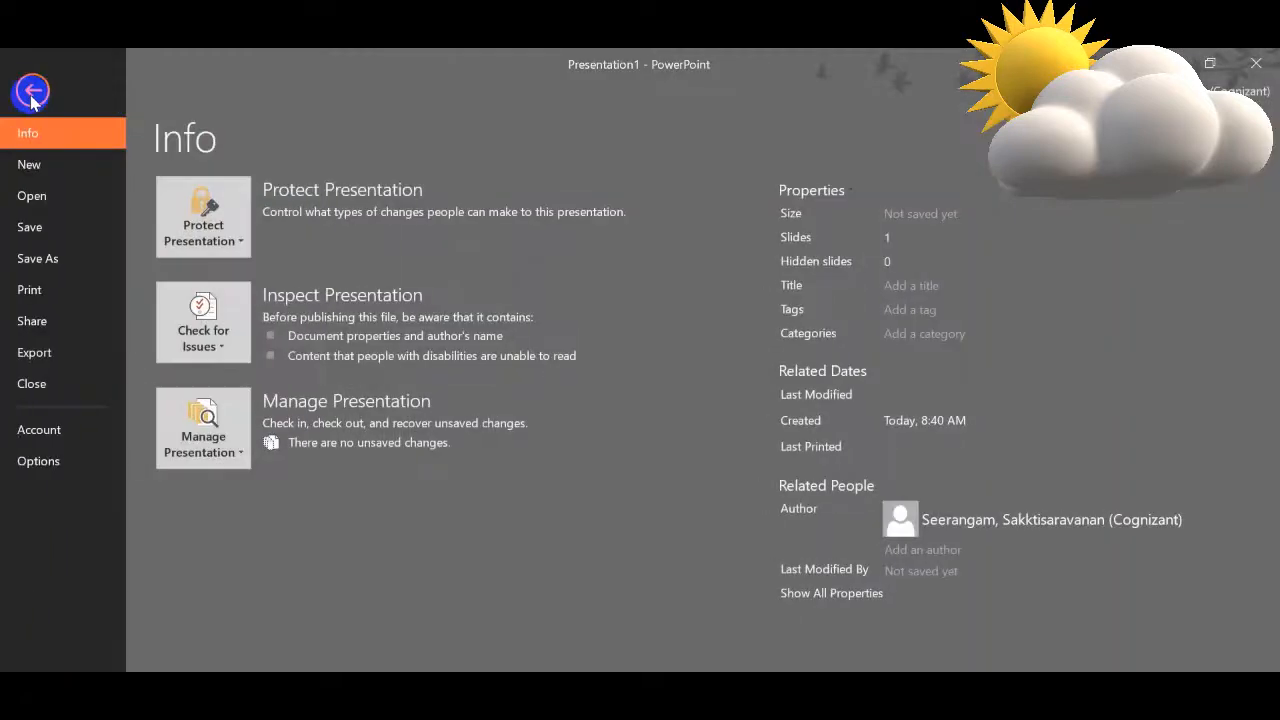
click(63, 360)
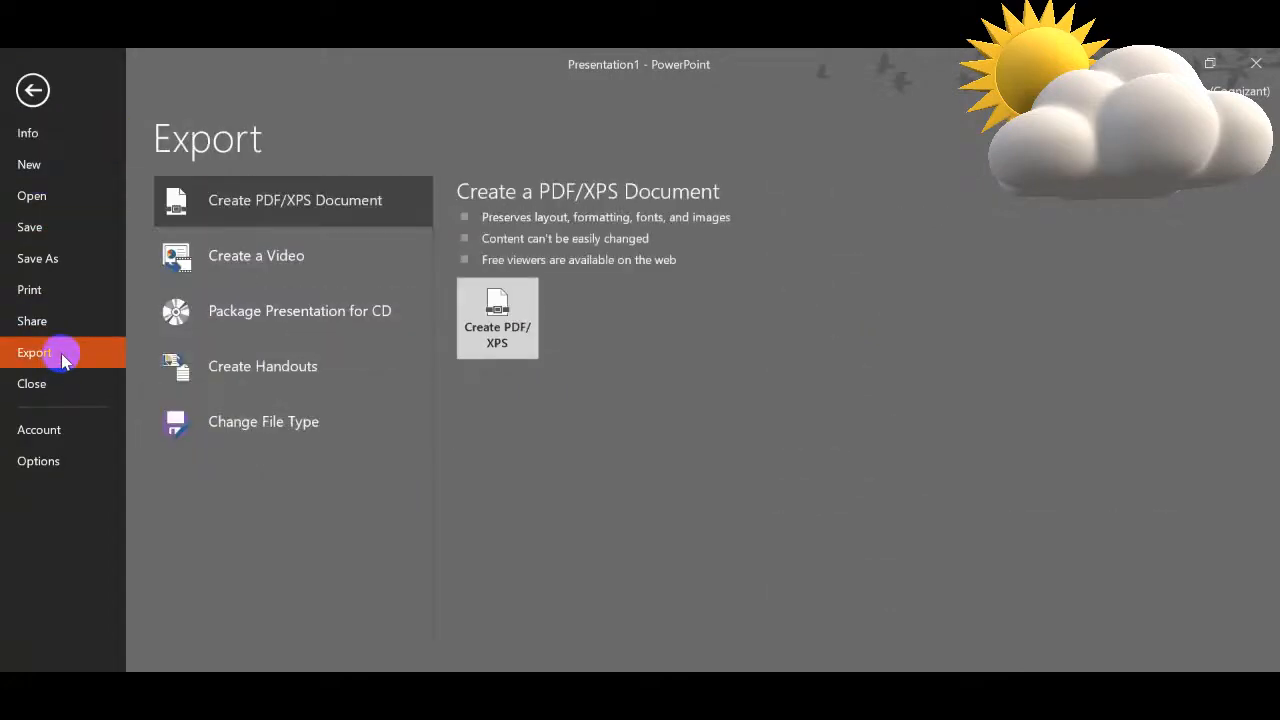
click(313, 257)
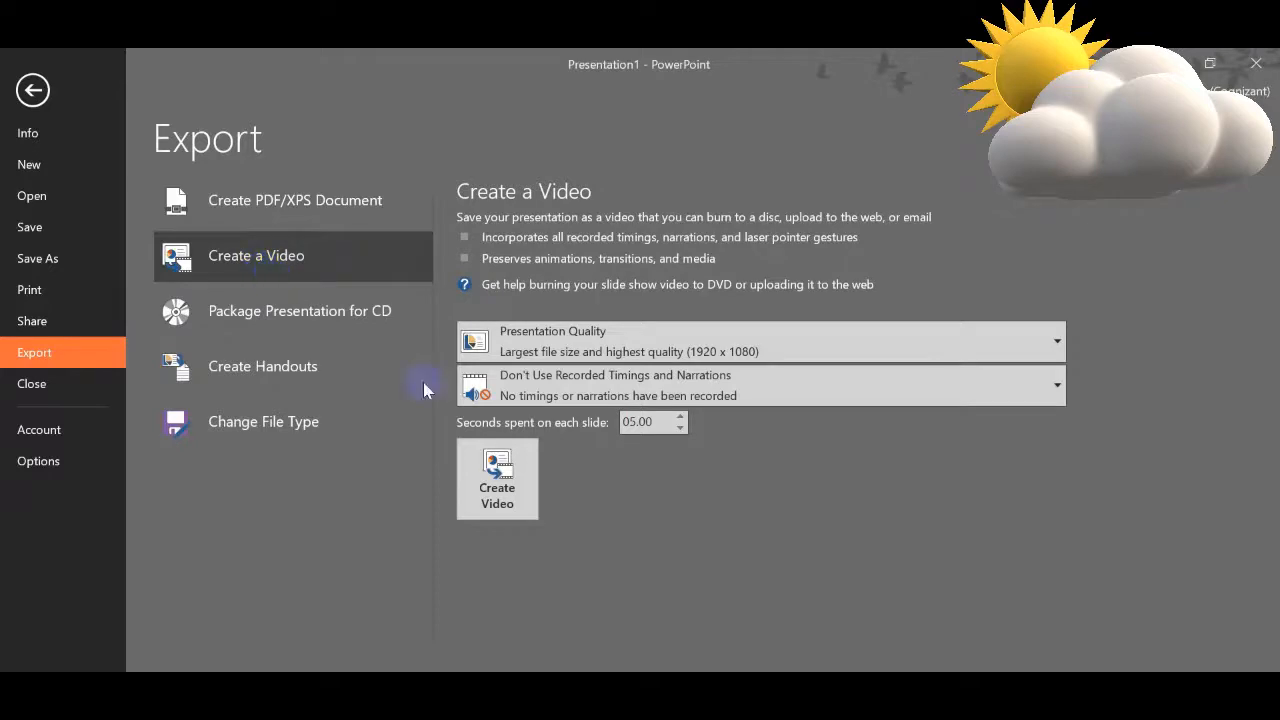
click(521, 489)
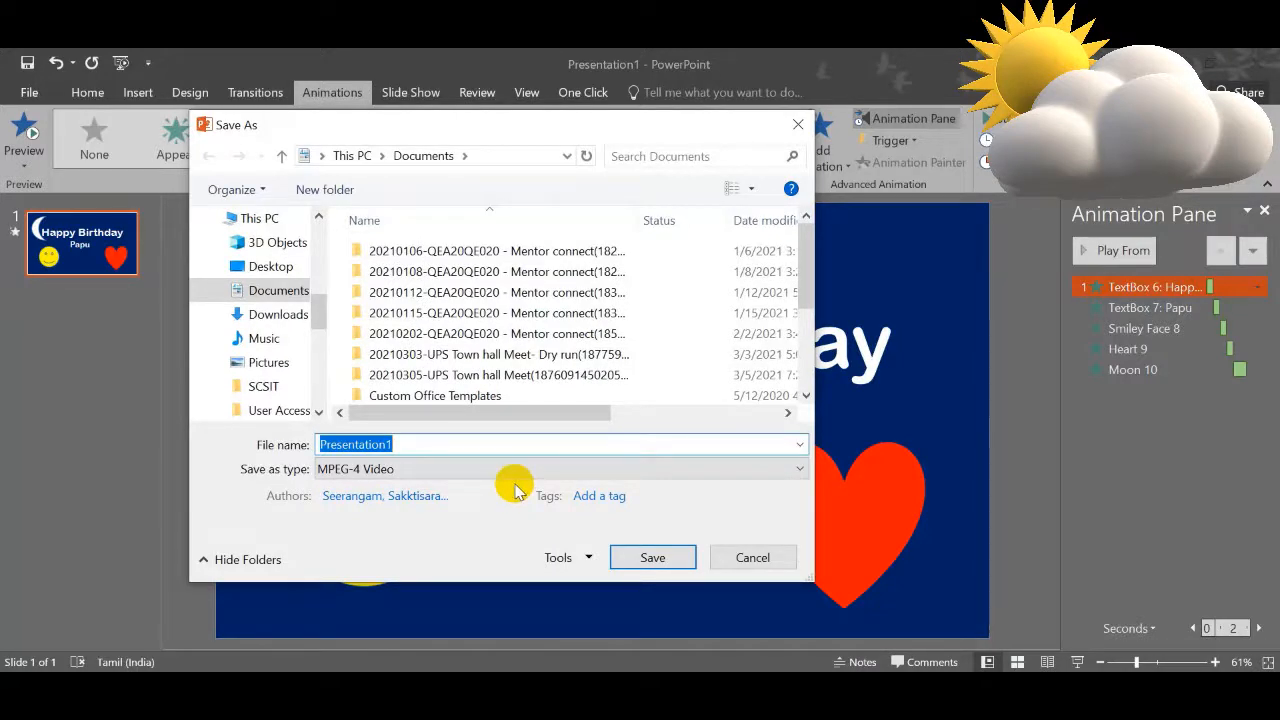
text(Birthday)
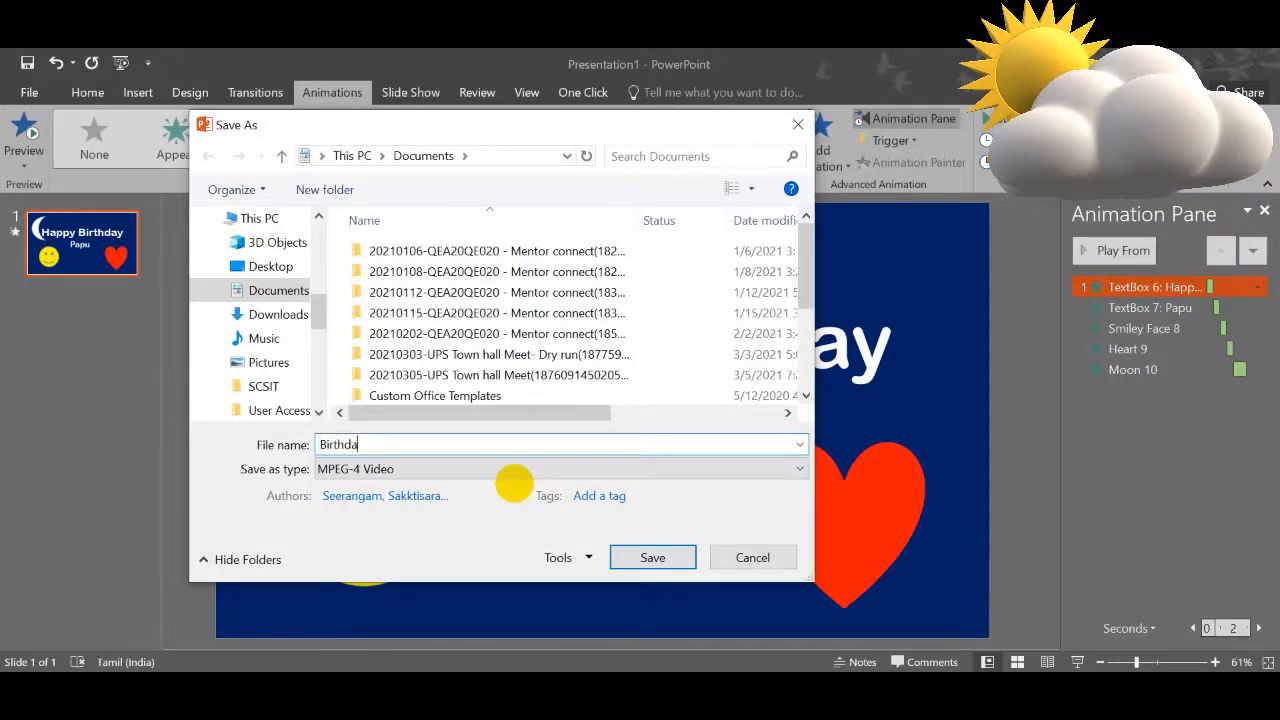
click(650, 558)
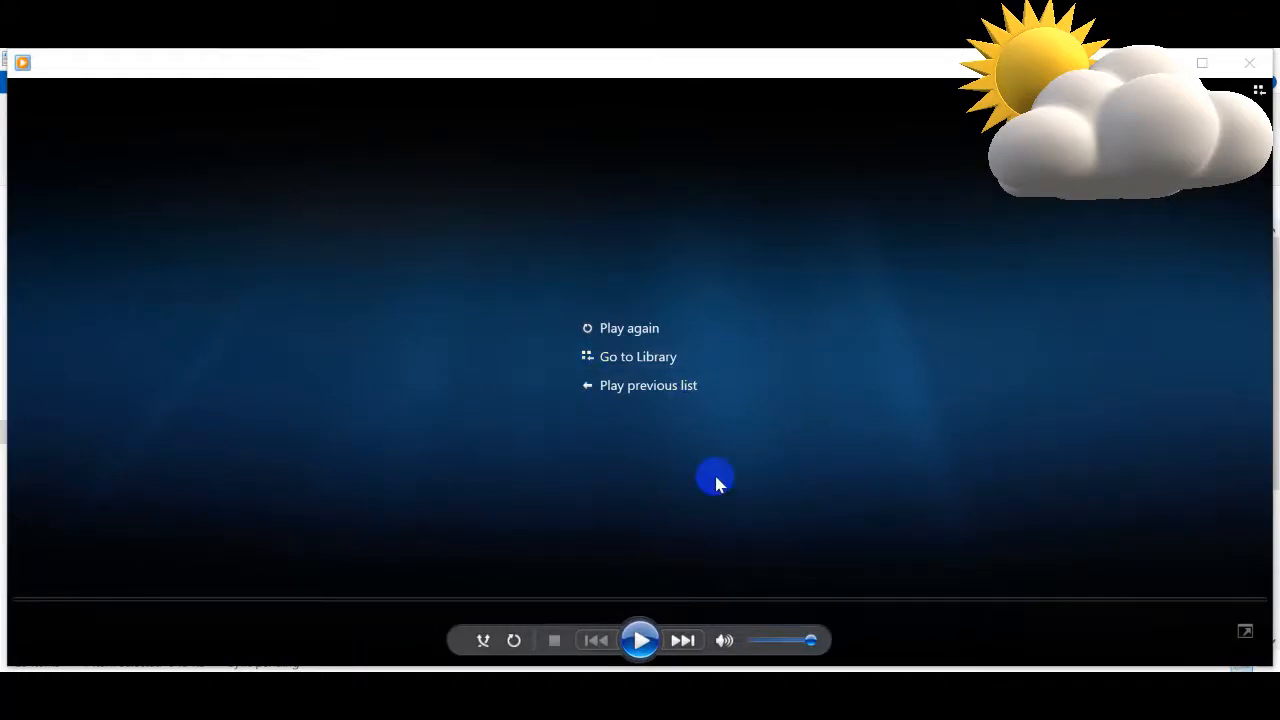
Step: Play the exported Birthday video in the media player and pause it near its end
click(640, 641)
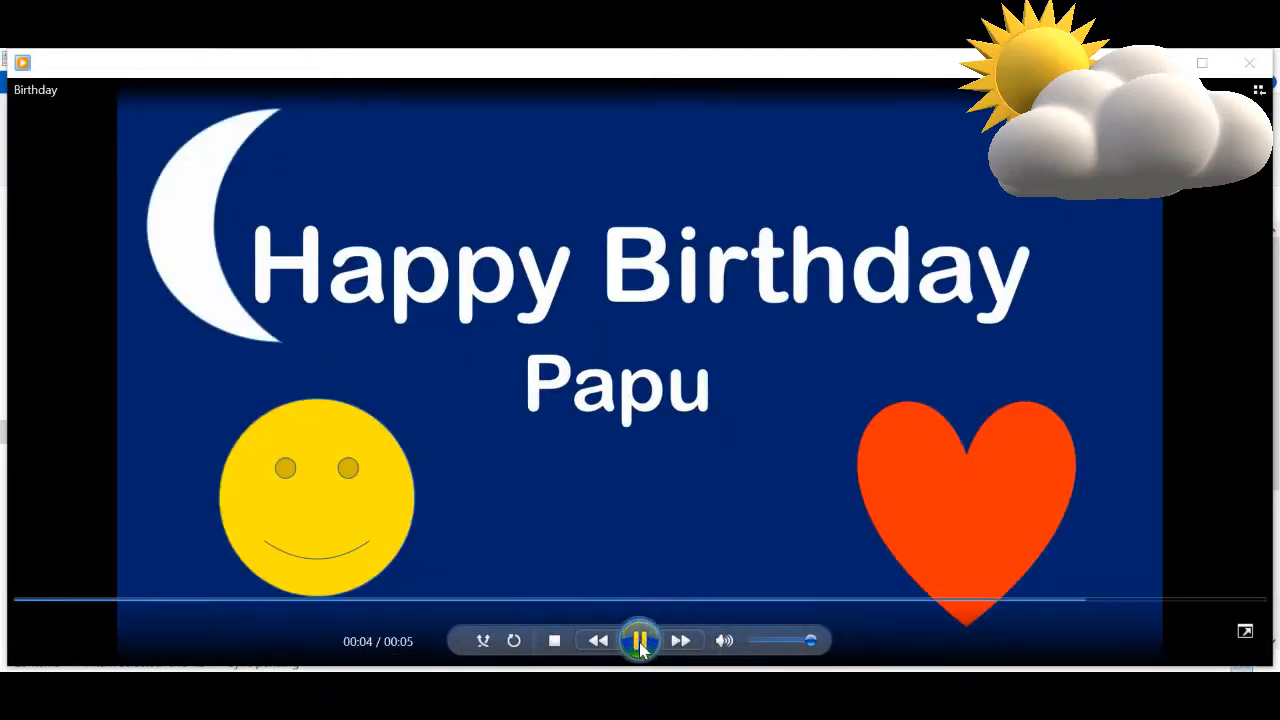
click(640, 643)
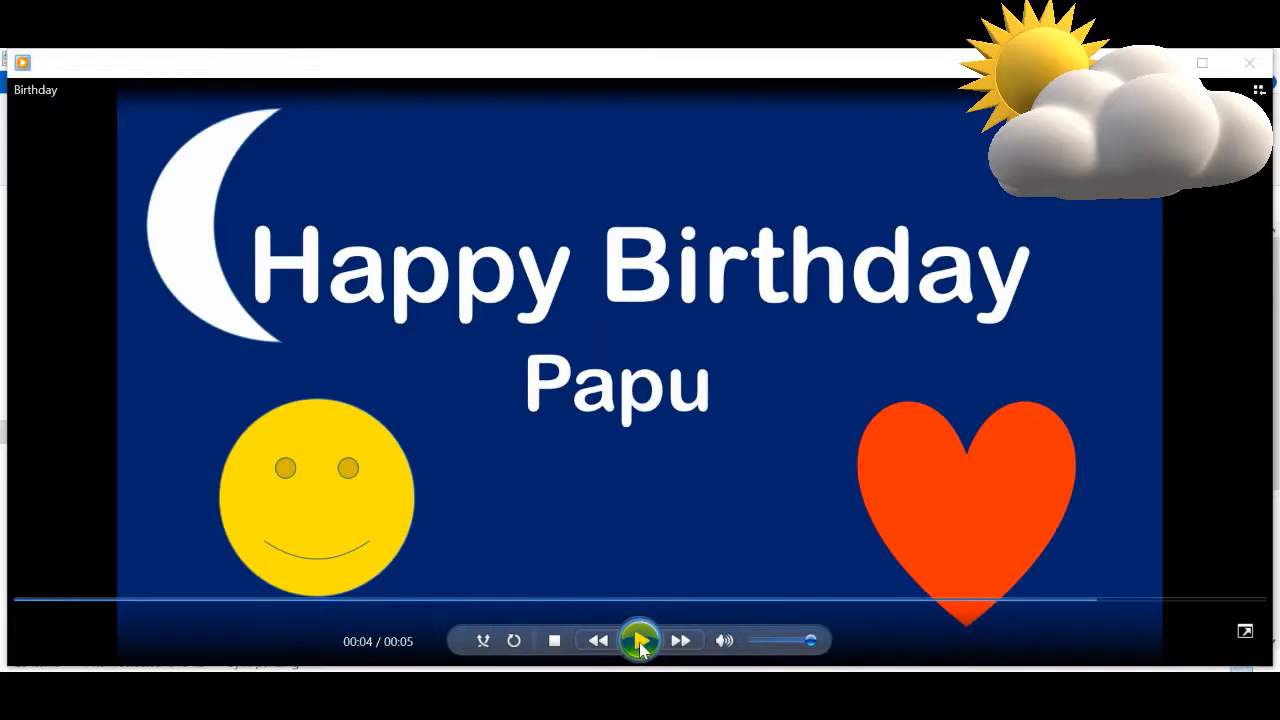